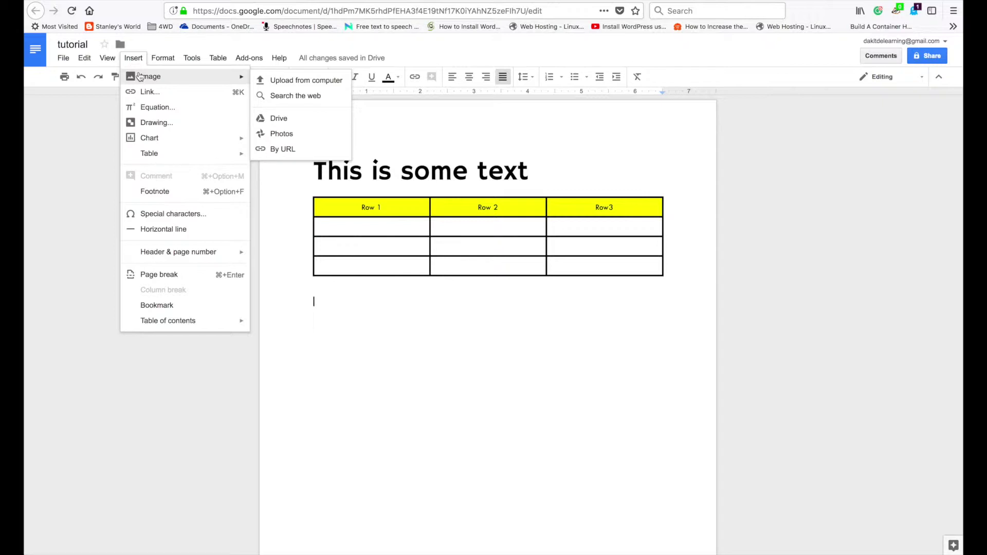
# Upload Tiritiri Matangi_2017.jpg from the 2017 Tiritirimatangi folder into the document below the table
pyautogui.click(292, 81)
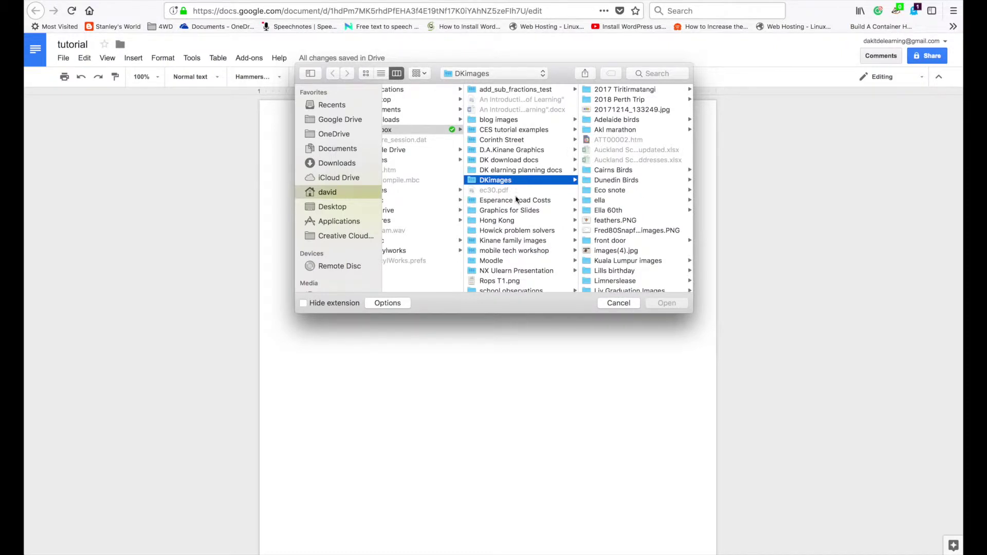
pyautogui.click(618, 89)
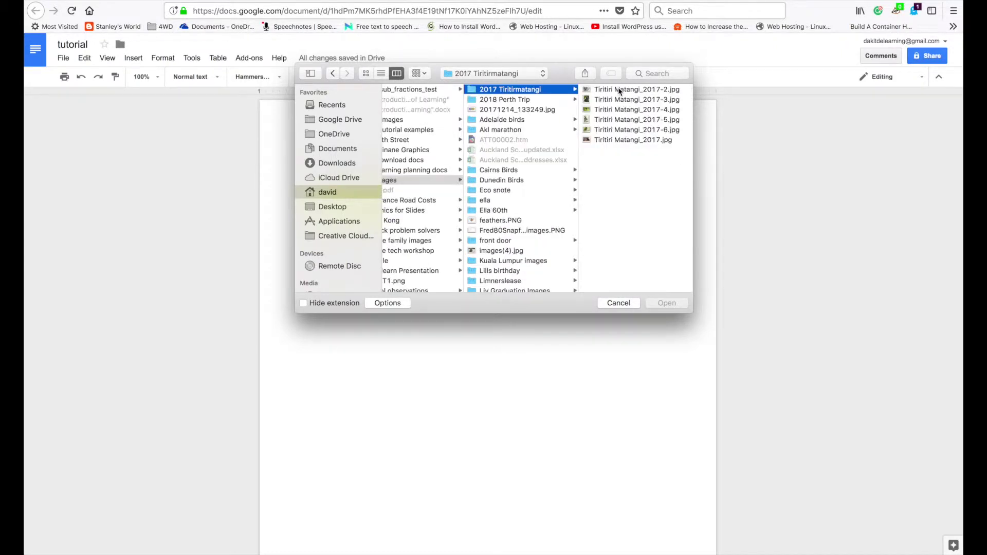
pyautogui.click(611, 140)
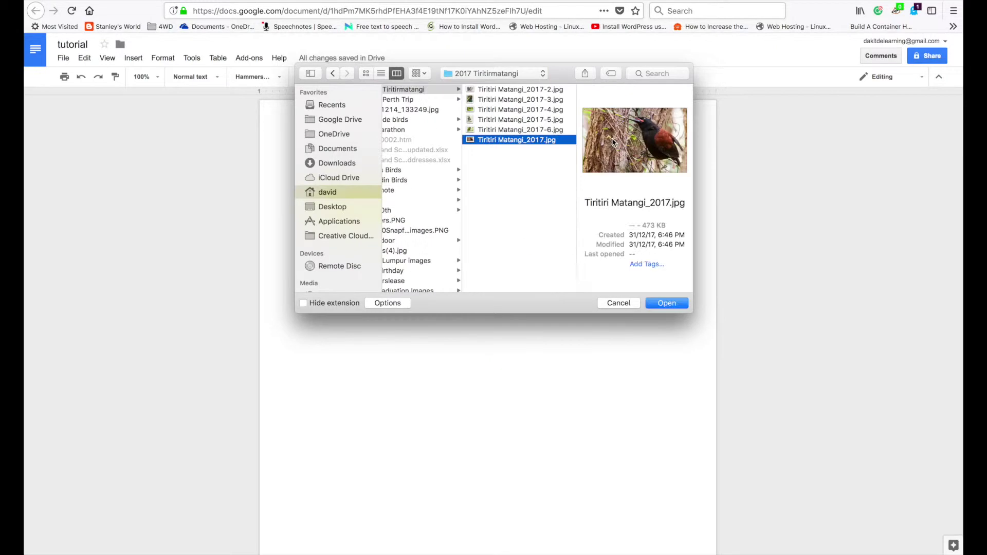
pyautogui.click(666, 303)
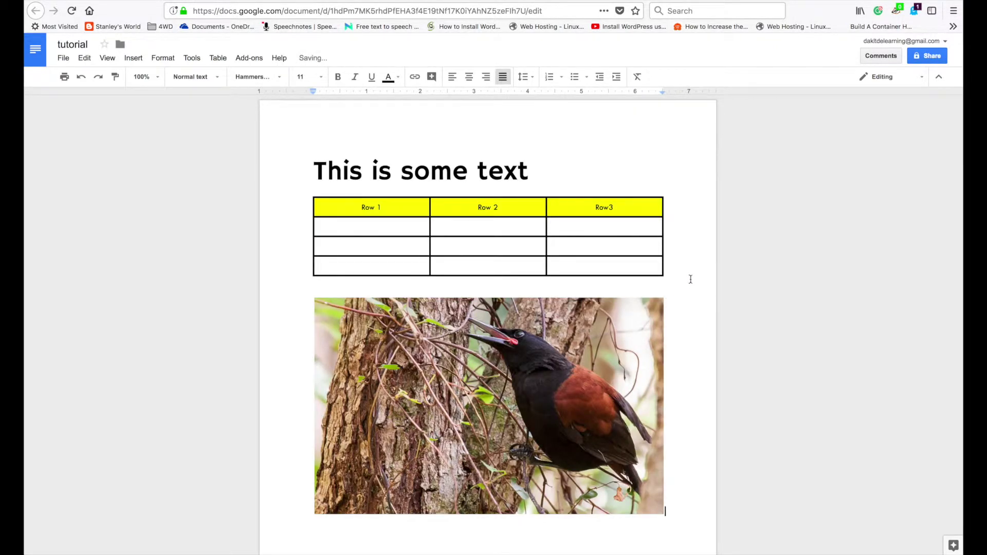
pyautogui.scroll(-3, 687, 348)
pyautogui.press('Return')
pyautogui.press('Return')
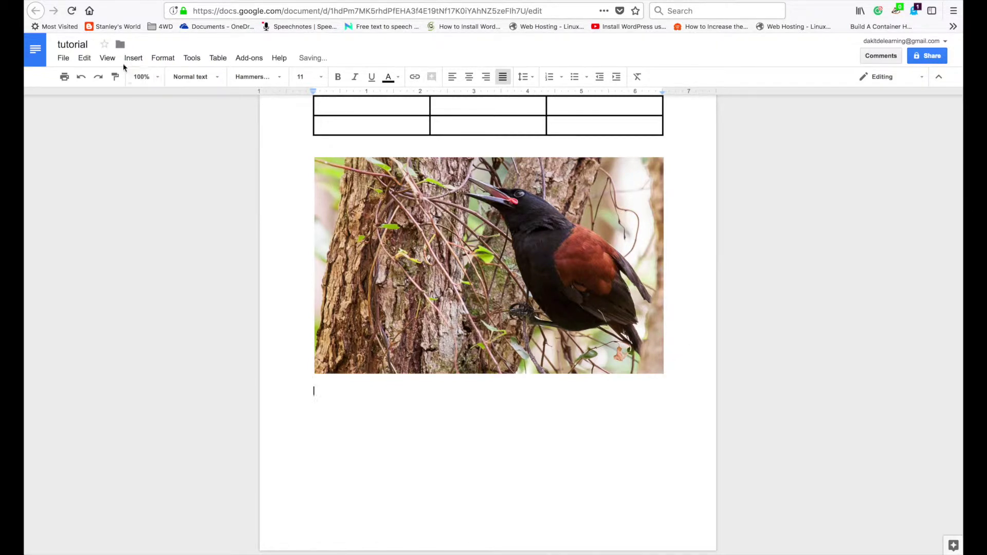
pyautogui.click(133, 58)
pyautogui.moveTo(142, 77)
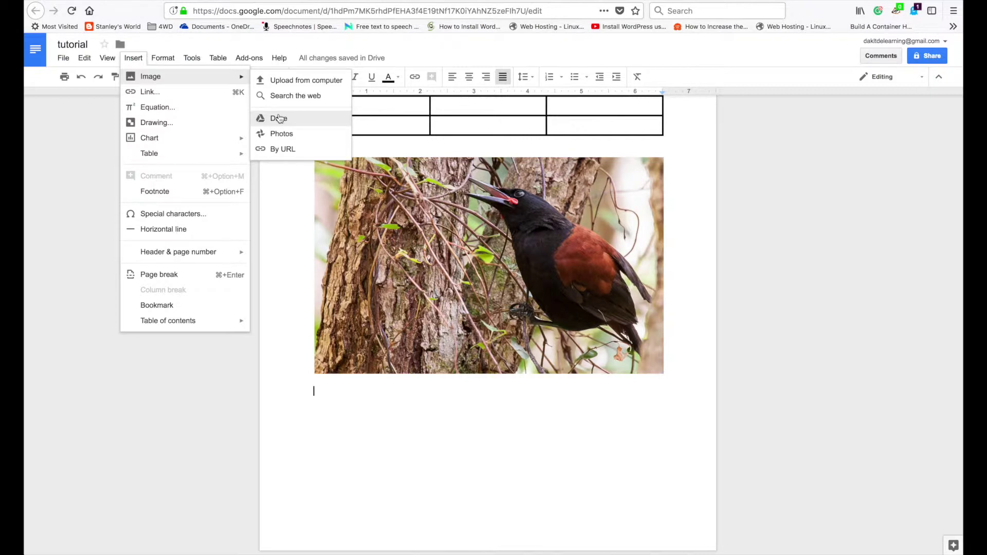
pyautogui.click(280, 119)
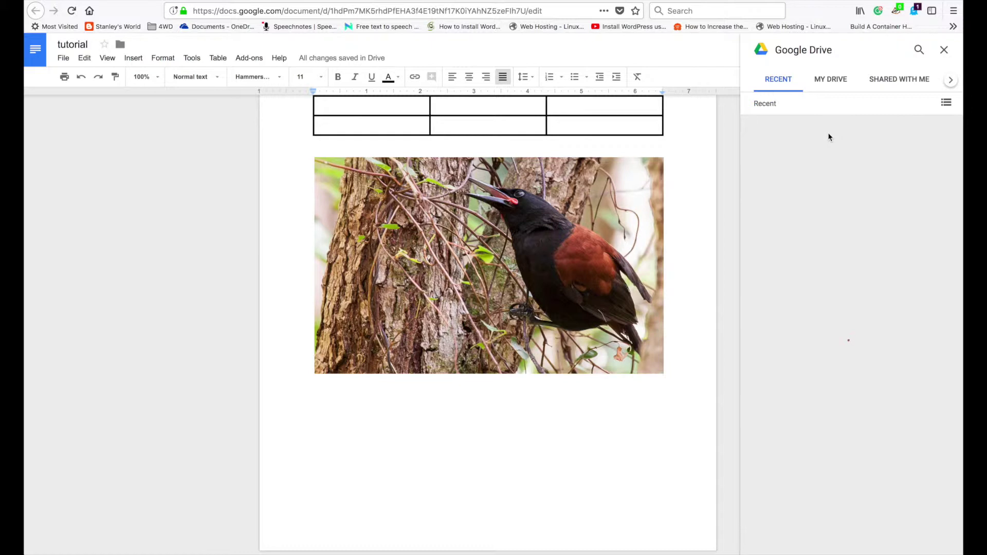
pyautogui.click(830, 82)
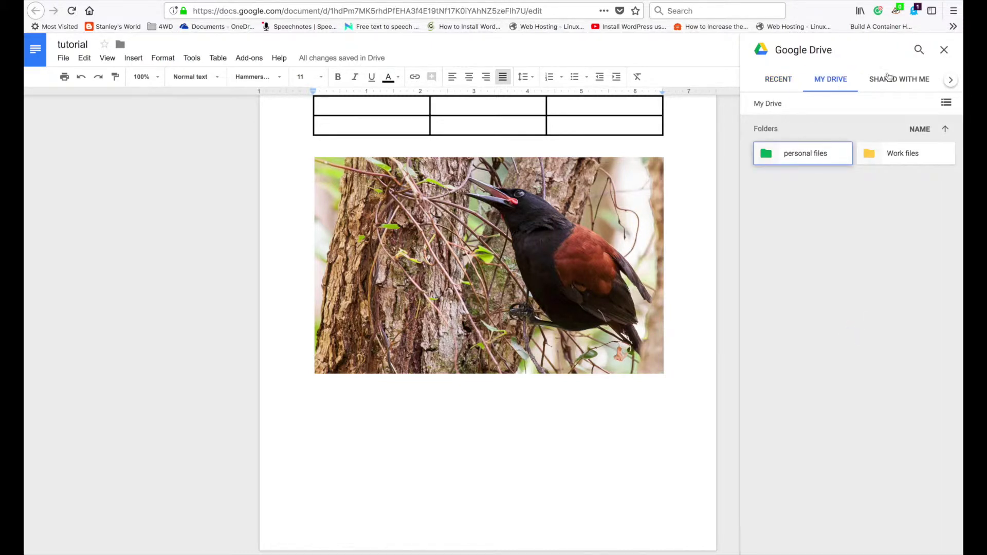
pyautogui.click(897, 77)
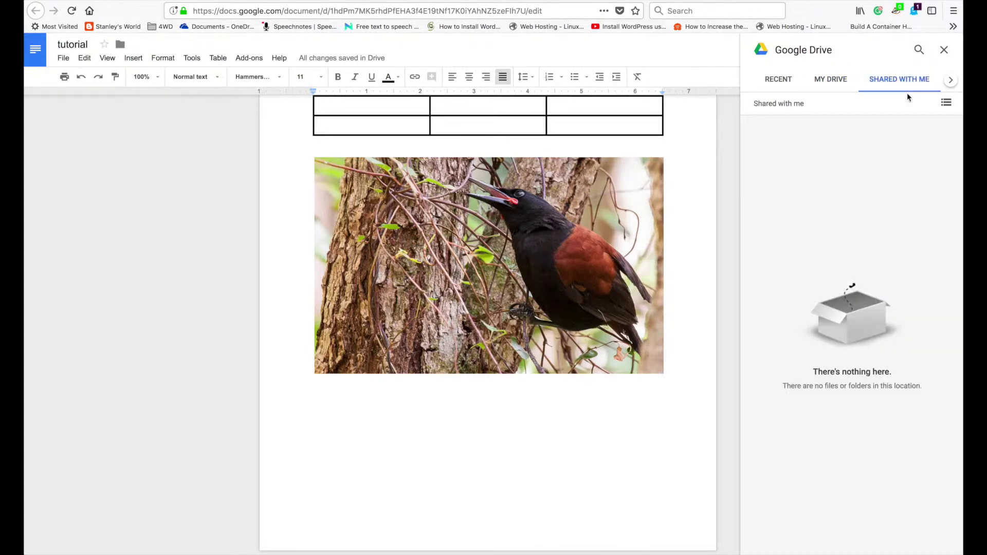
pyautogui.click(943, 50)
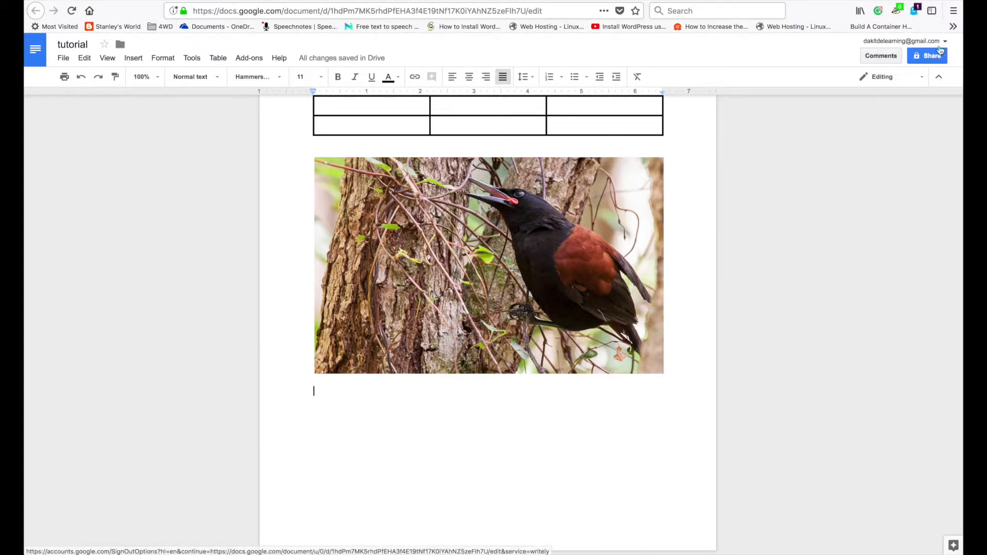
pyautogui.click(134, 60)
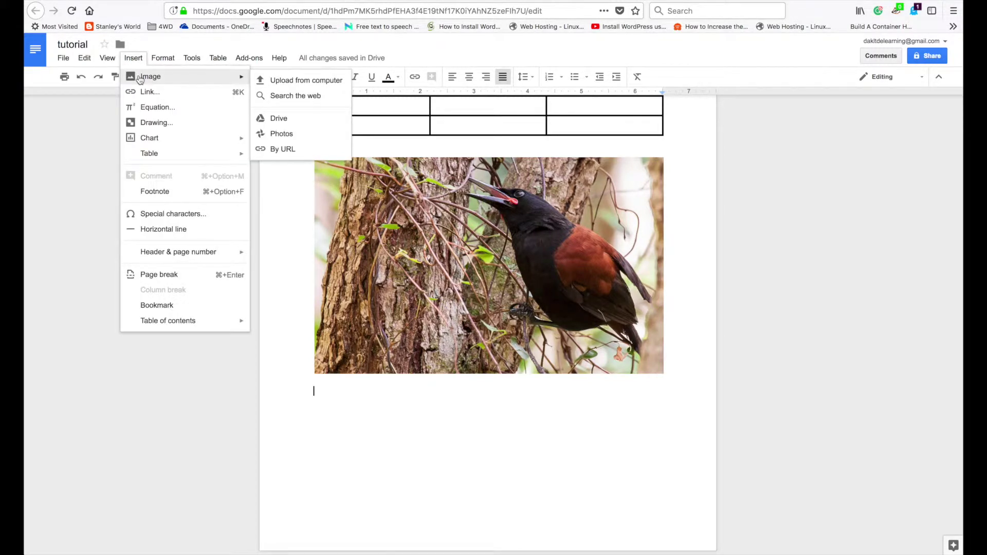
# Insert the first Auckland skyline result from an 'auckland' web image search
pyautogui.click(288, 97)
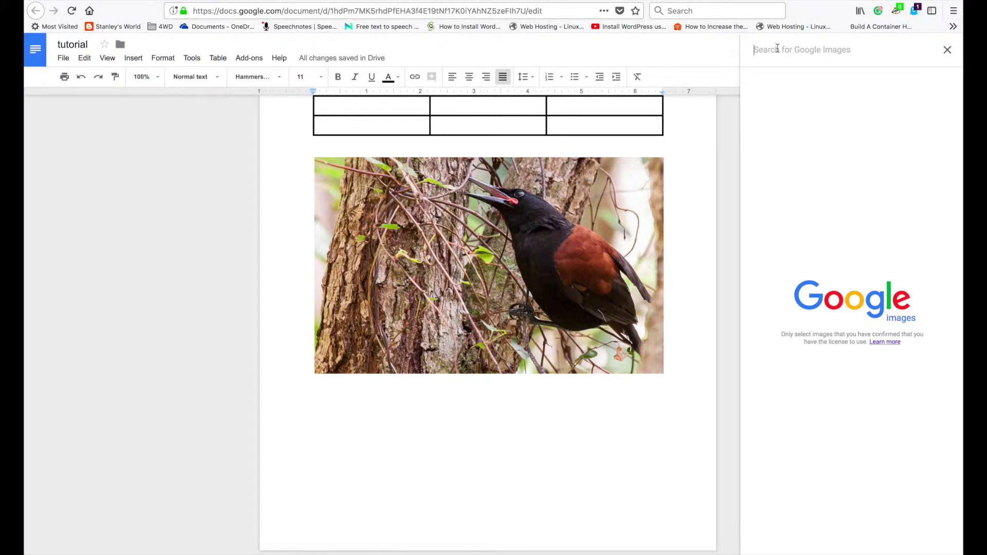
pyautogui.write('auckland')
pyautogui.press('Return')
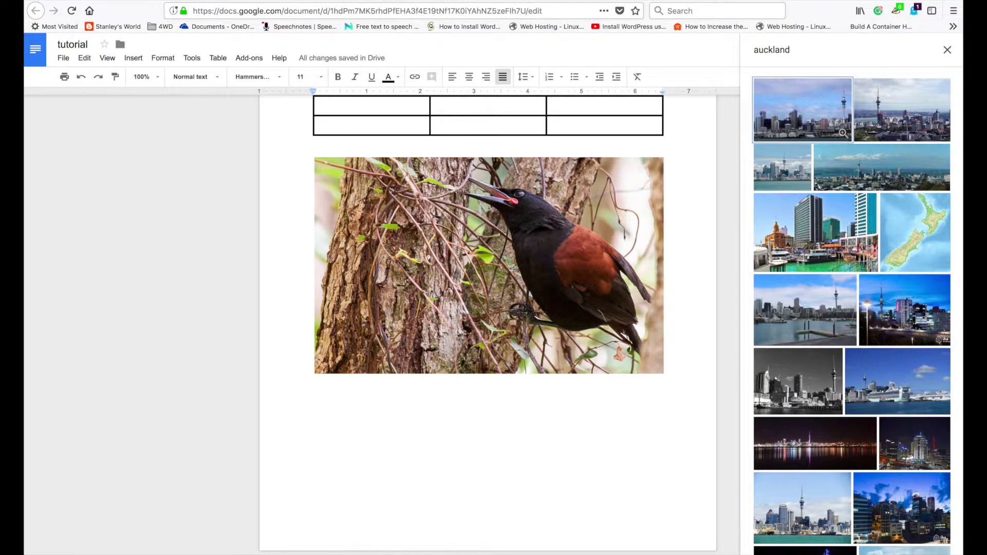
pyautogui.click(817, 115)
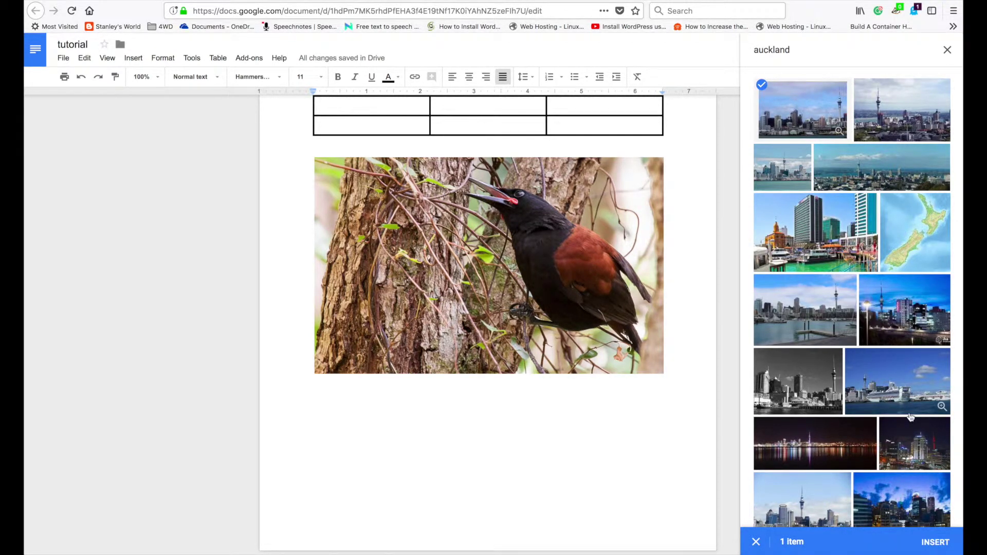
pyautogui.click(935, 543)
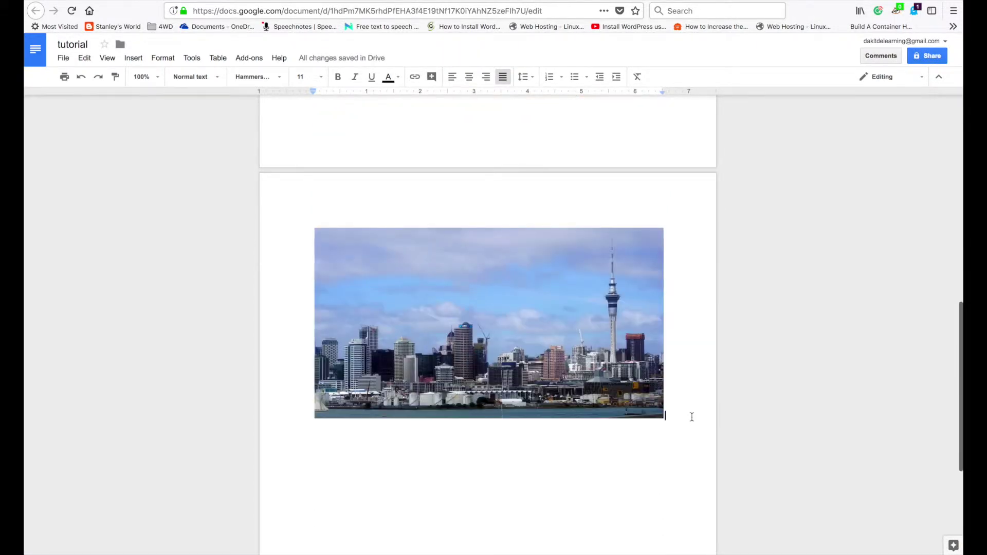
# Shrink the skyline image to about half size and the bird photo to about a third
pyautogui.click(565, 333)
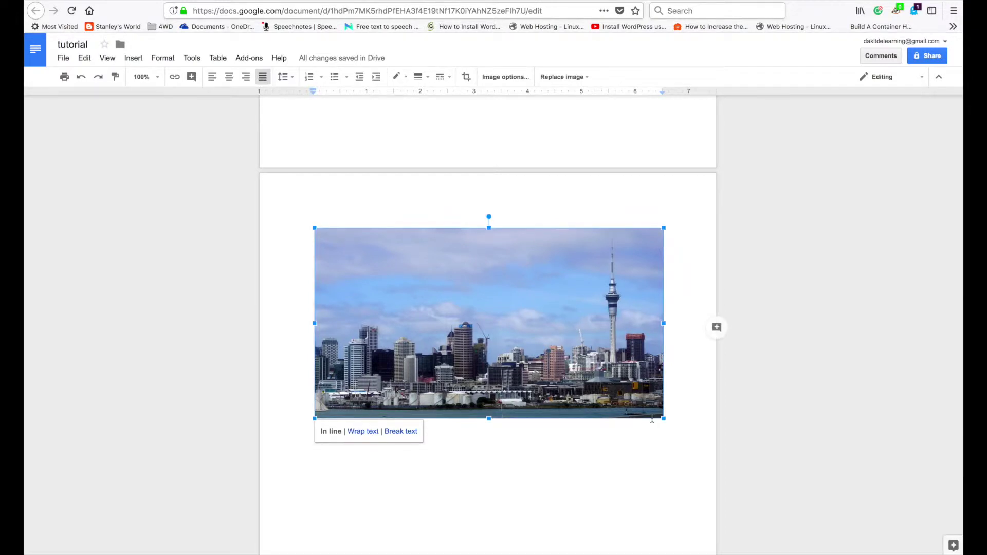
pyautogui.moveTo(663, 419); pyautogui.dragTo(457, 304)
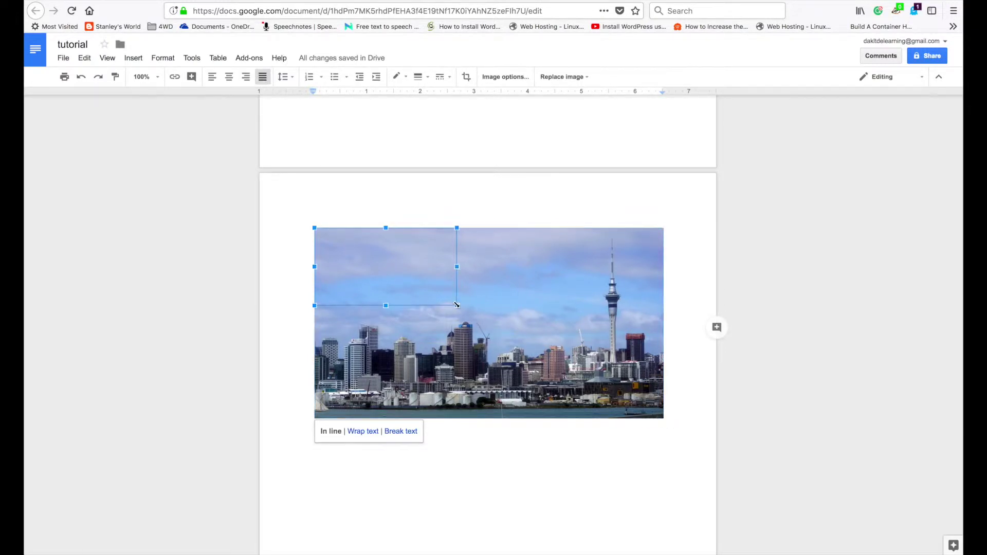
pyautogui.click(527, 347)
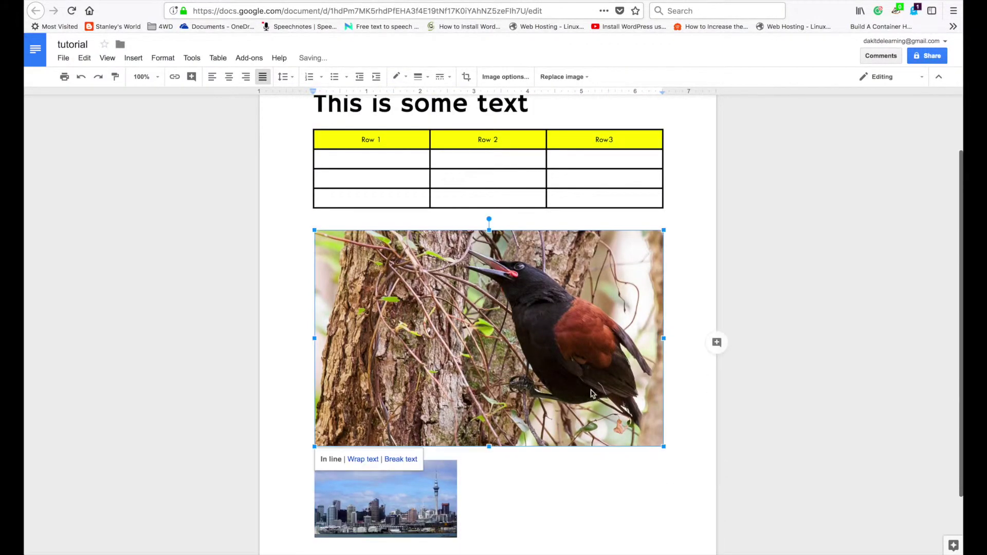
pyautogui.moveTo(664, 446); pyautogui.dragTo(431, 302)
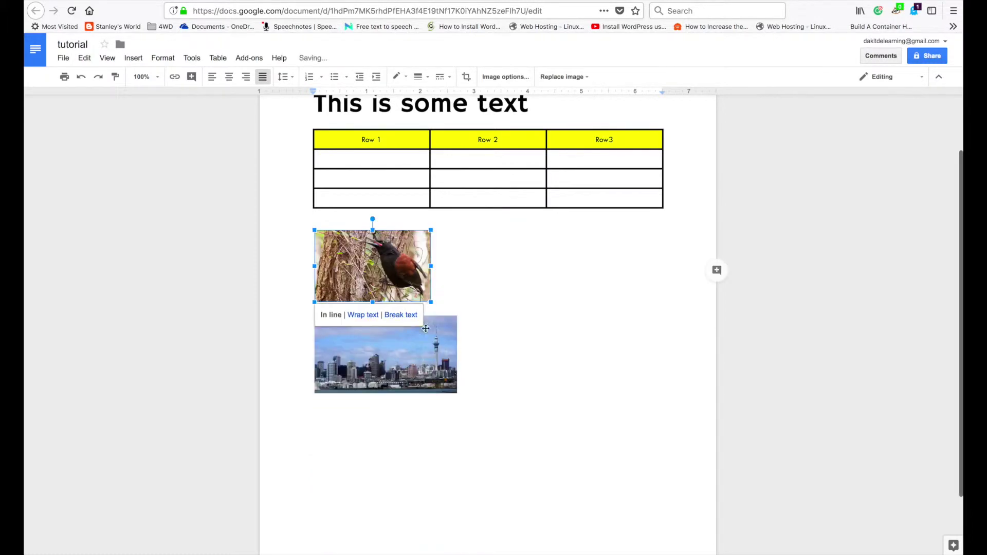
pyautogui.click(517, 374)
pyautogui.click(365, 236)
pyautogui.click(501, 296)
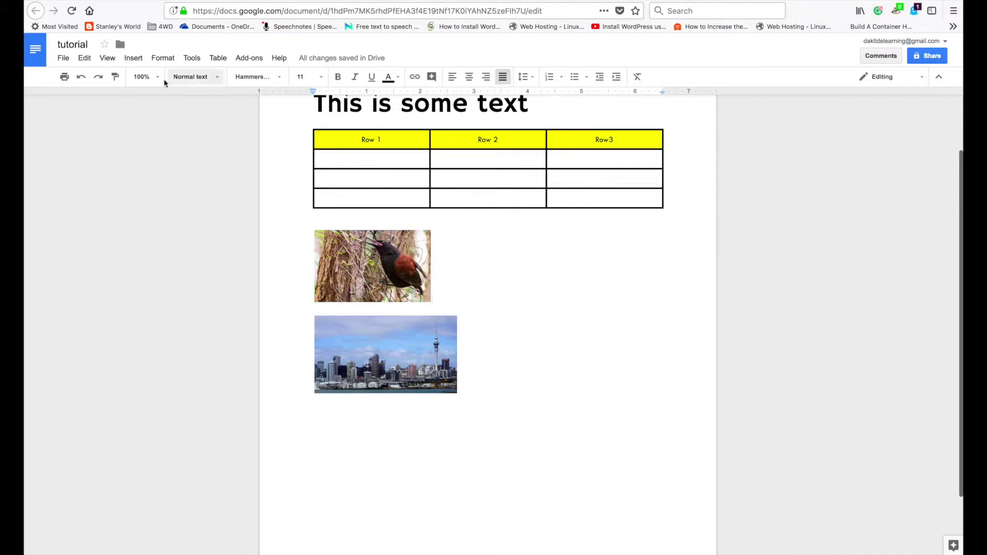
pyautogui.click(138, 61)
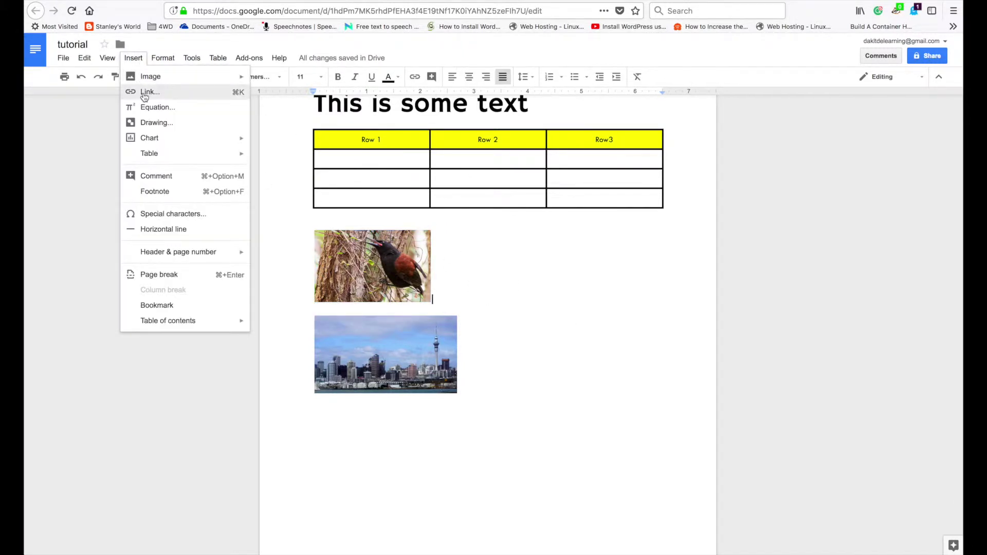
# Select the heading word 'text' and open a link box, then dismiss it empty
pyautogui.click(577, 285)
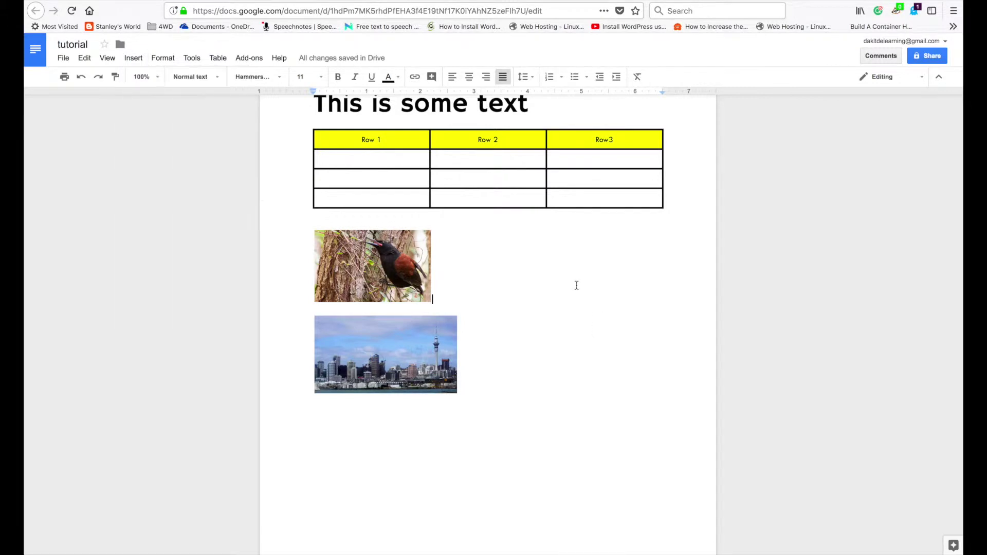
pyautogui.scroll(2, 556, 247)
pyautogui.moveTo(531, 149); pyautogui.dragTo(478, 148)
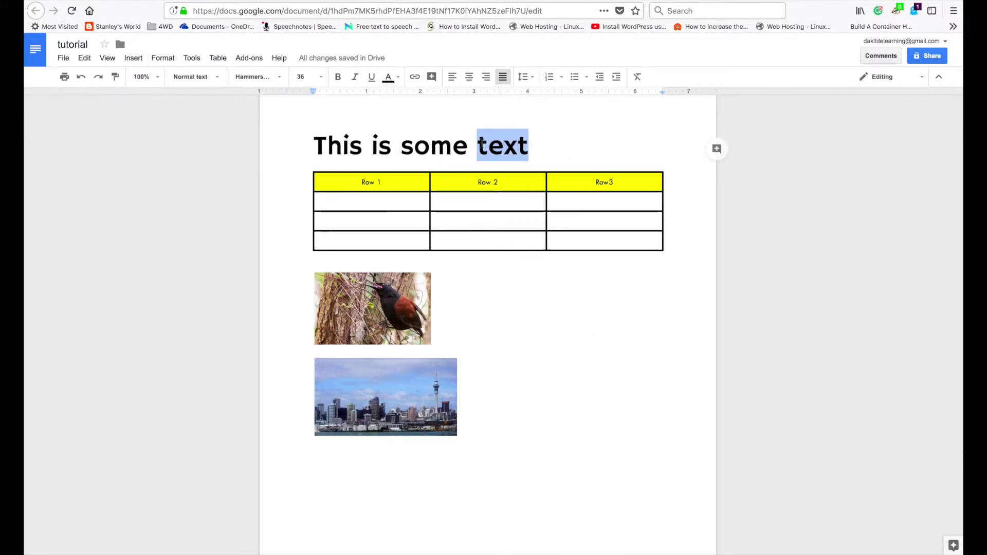
pyautogui.click(477, 148)
pyautogui.click(141, 59)
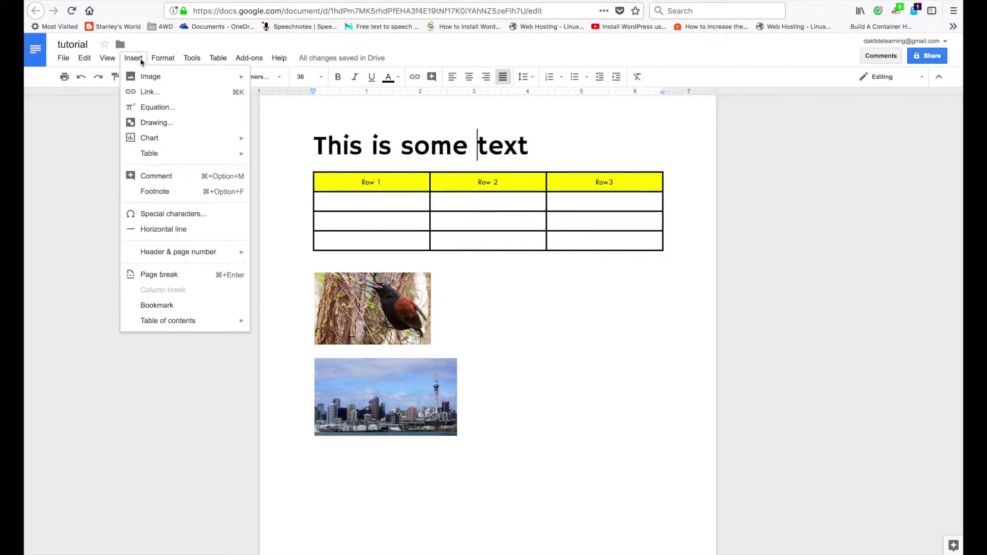
pyautogui.click(142, 94)
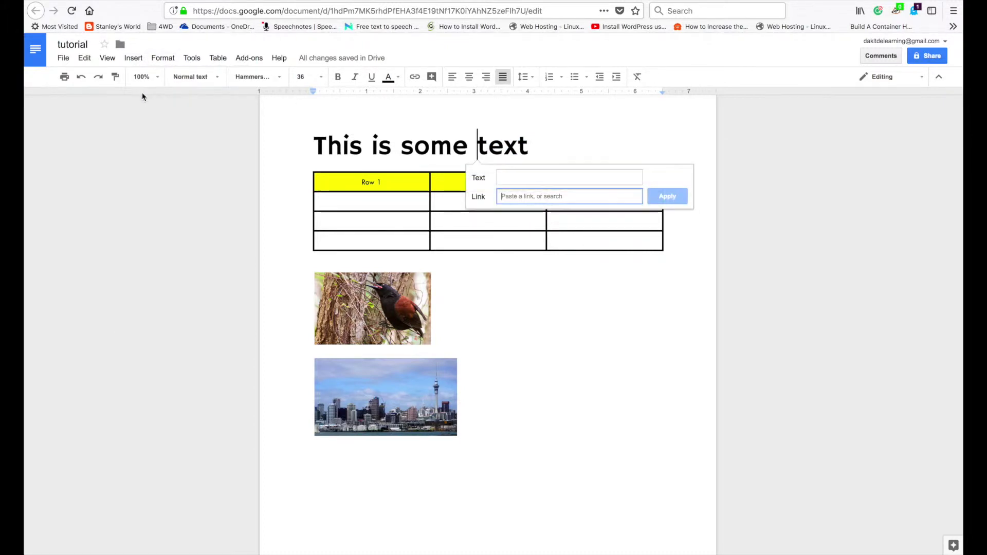
pyautogui.click(509, 176)
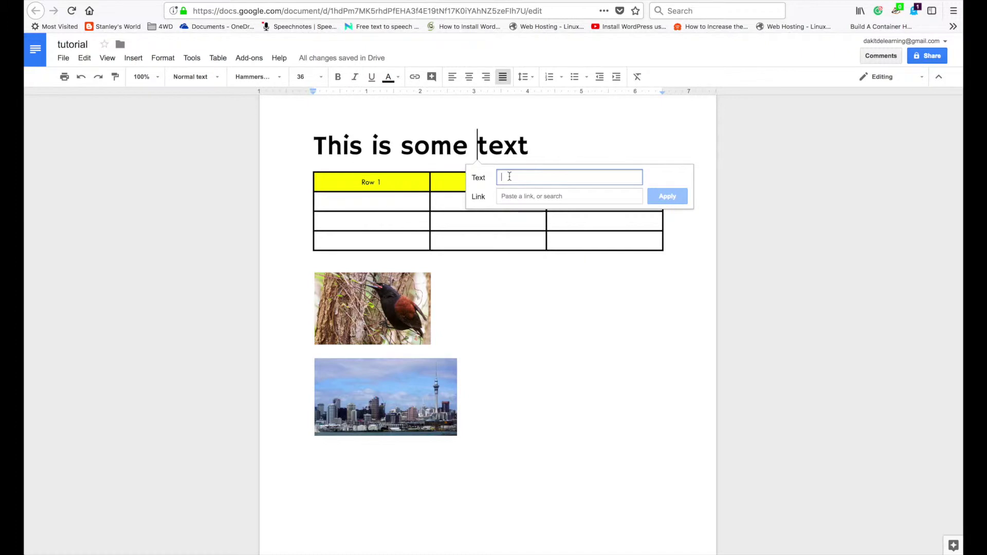
pyautogui.click(535, 145)
# Reselect 'text' in the heading and link it to Google.com
pyautogui.moveTo(532, 145); pyautogui.dragTo(477, 146)
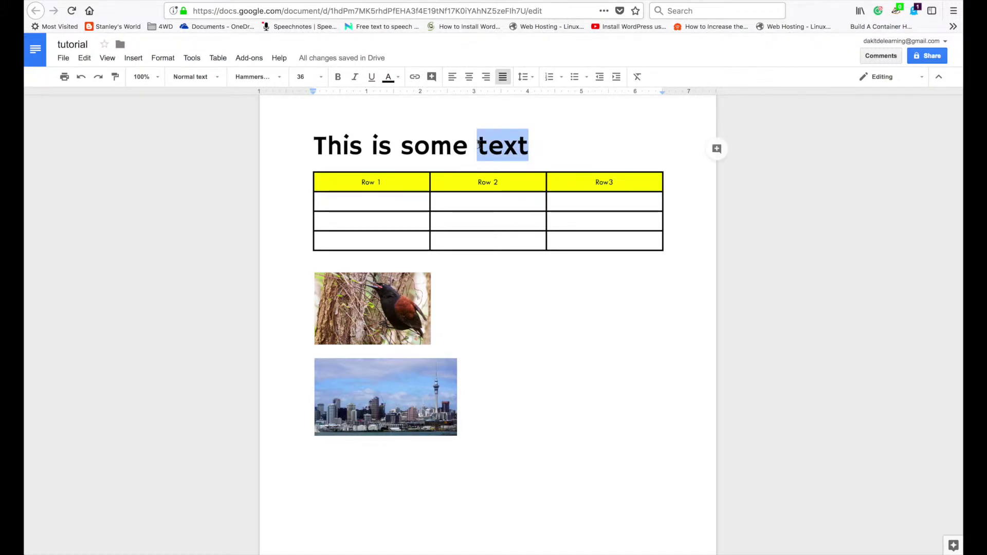
pyautogui.click(133, 58)
pyautogui.click(143, 92)
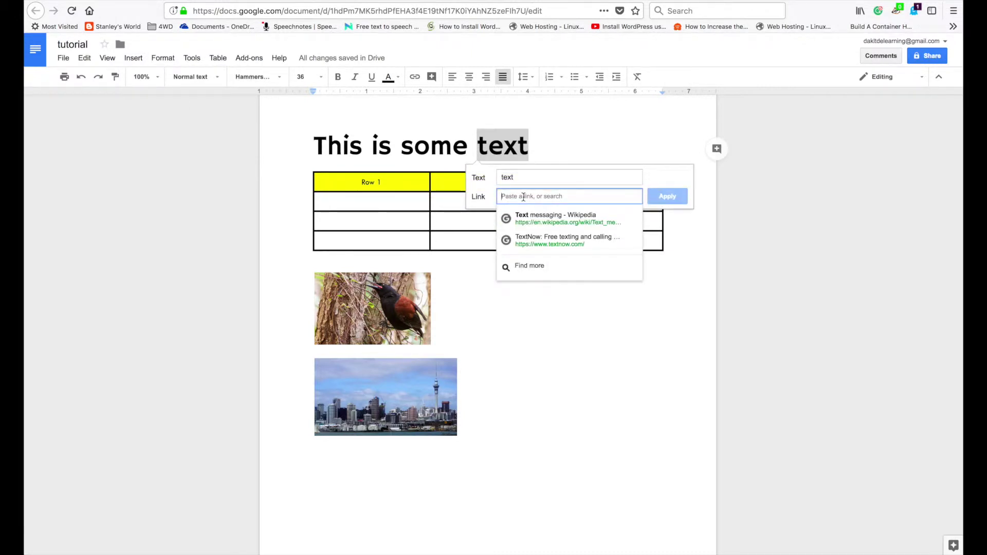
pyautogui.write('Google ')
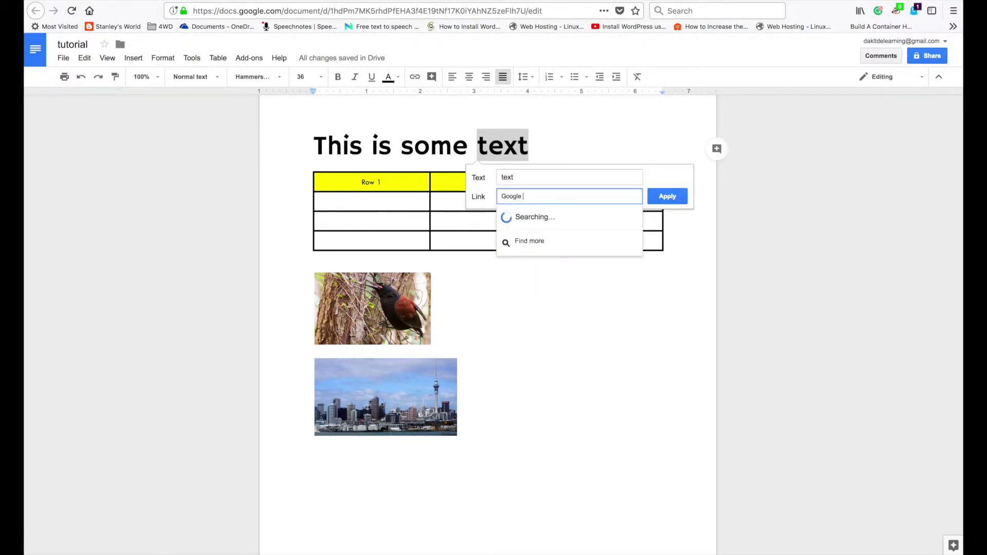
pyautogui.write('.com')
pyautogui.click(667, 196)
pyautogui.click(560, 301)
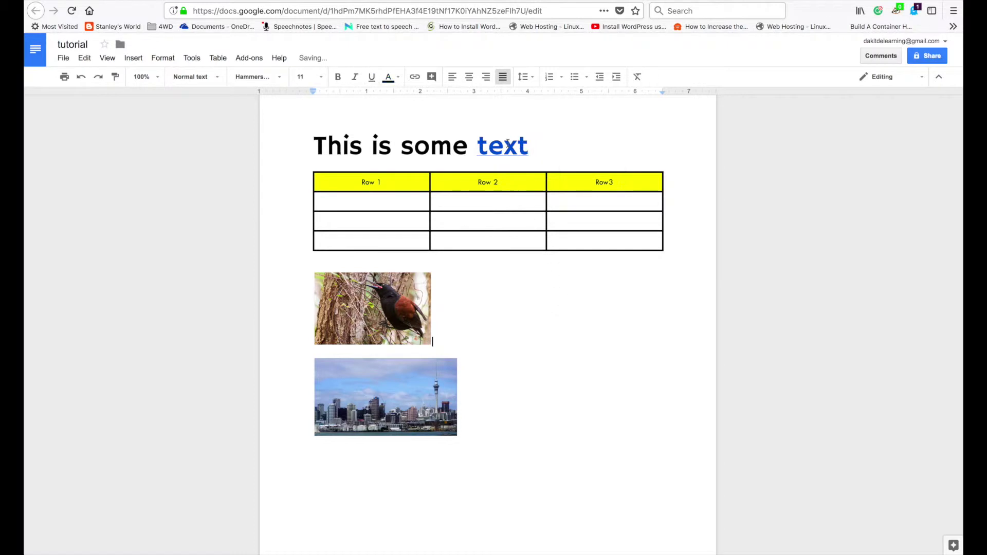
pyautogui.click(383, 314)
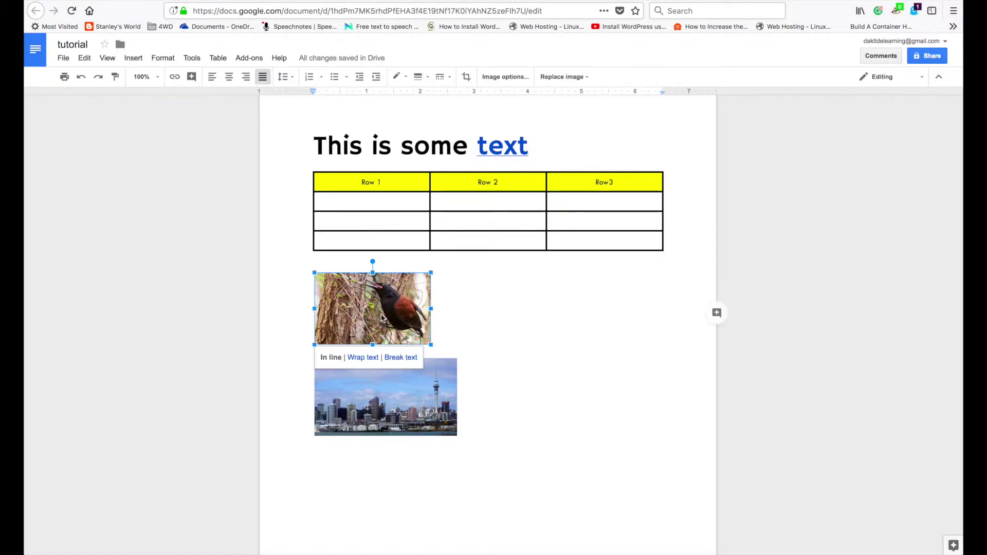
pyautogui.click(137, 60)
pyautogui.click(142, 91)
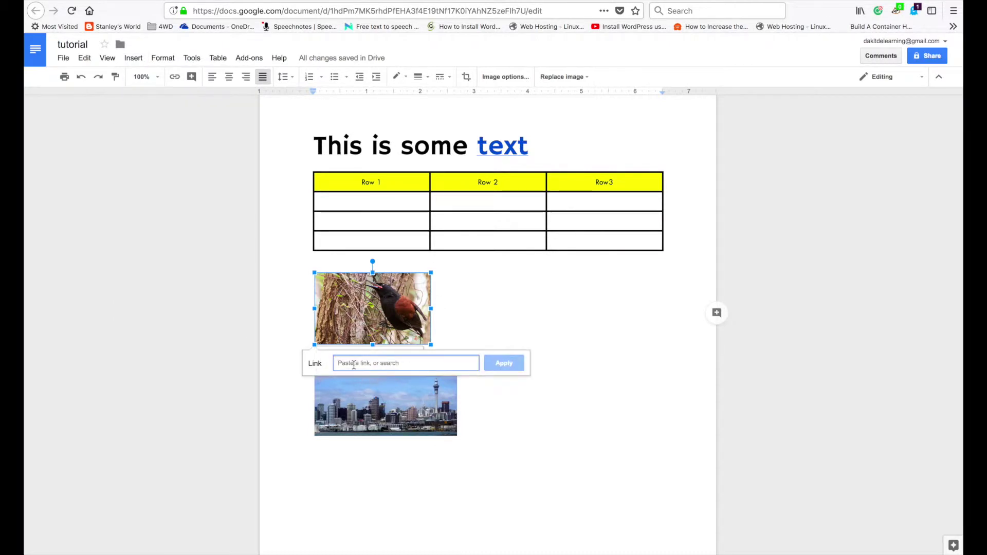
pyautogui.write('http:')
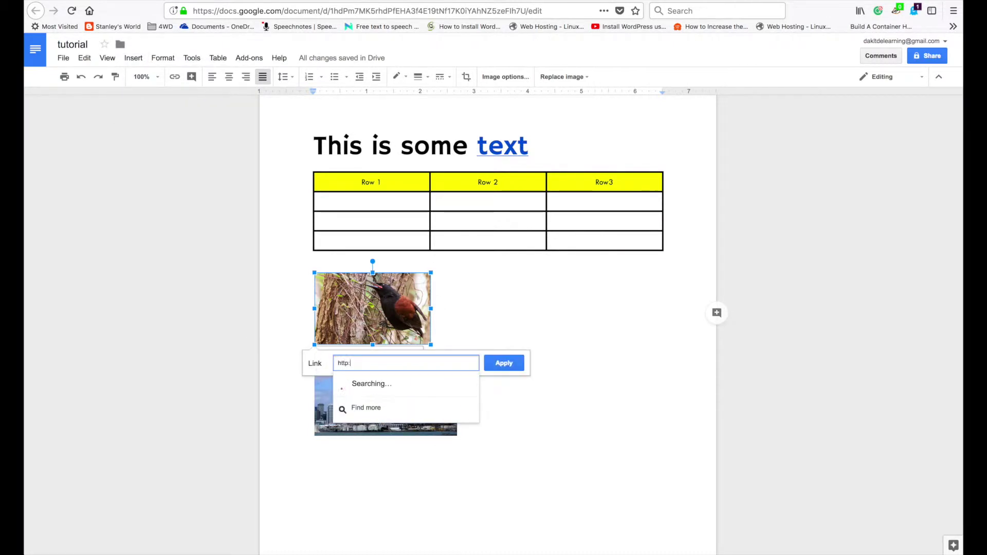
pyautogui.write('//google')
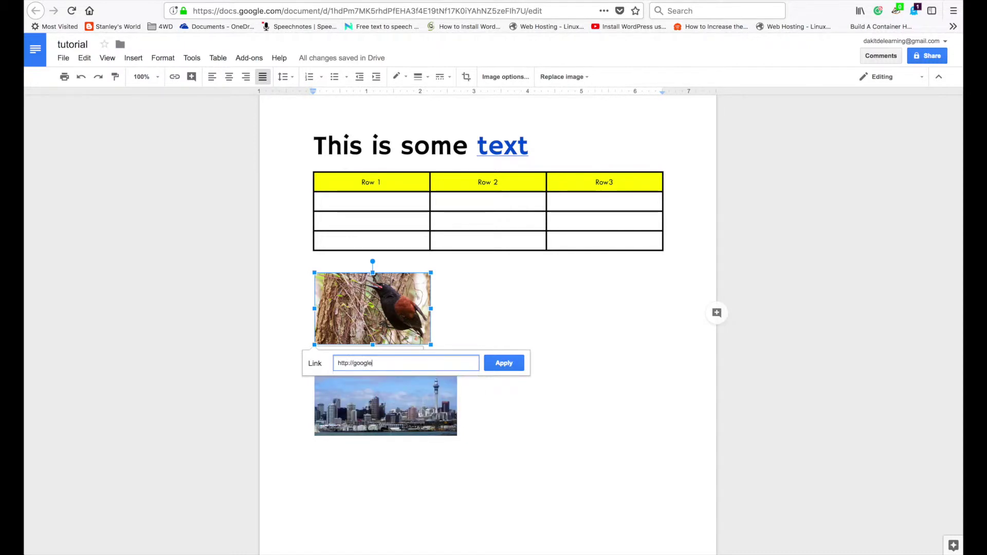
pyautogui.write('.com')
pyautogui.click(499, 365)
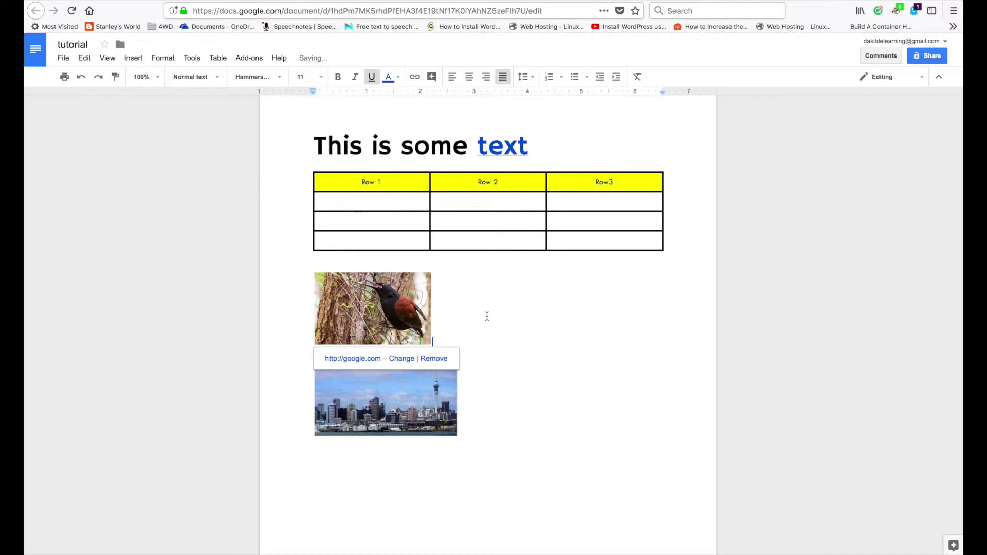
pyautogui.click(469, 424)
pyautogui.press('Return')
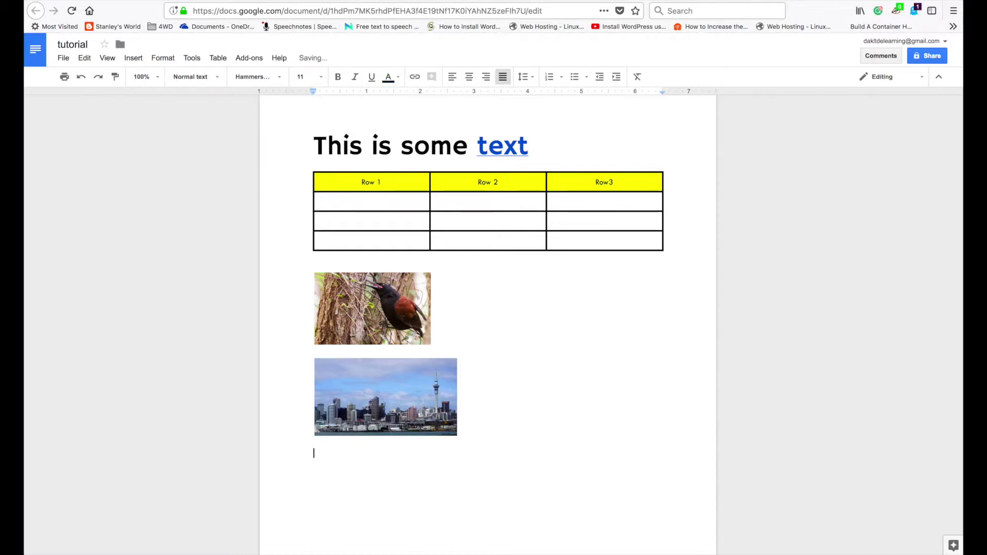
pyautogui.click(133, 57)
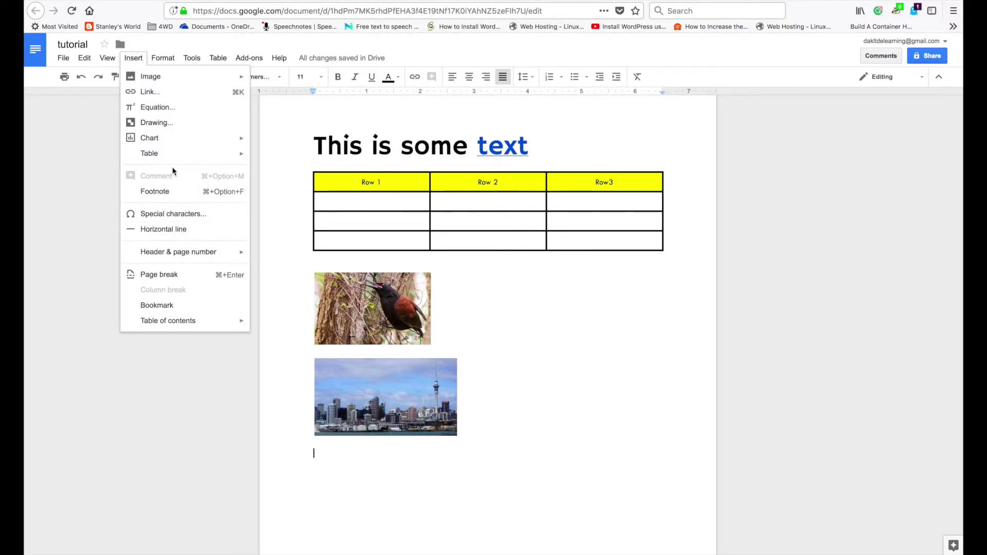
pyautogui.moveTo(190, 59)
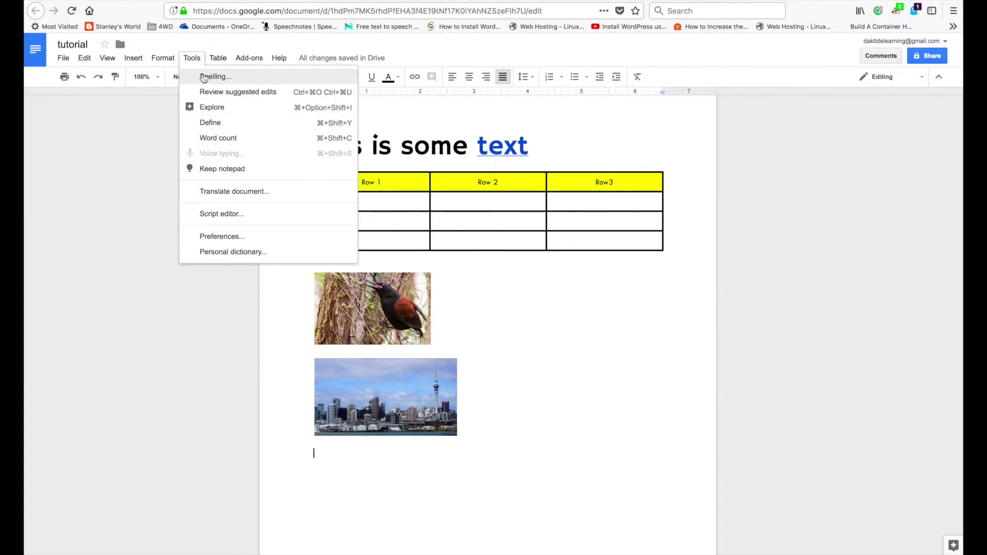
pyautogui.click(427, 340)
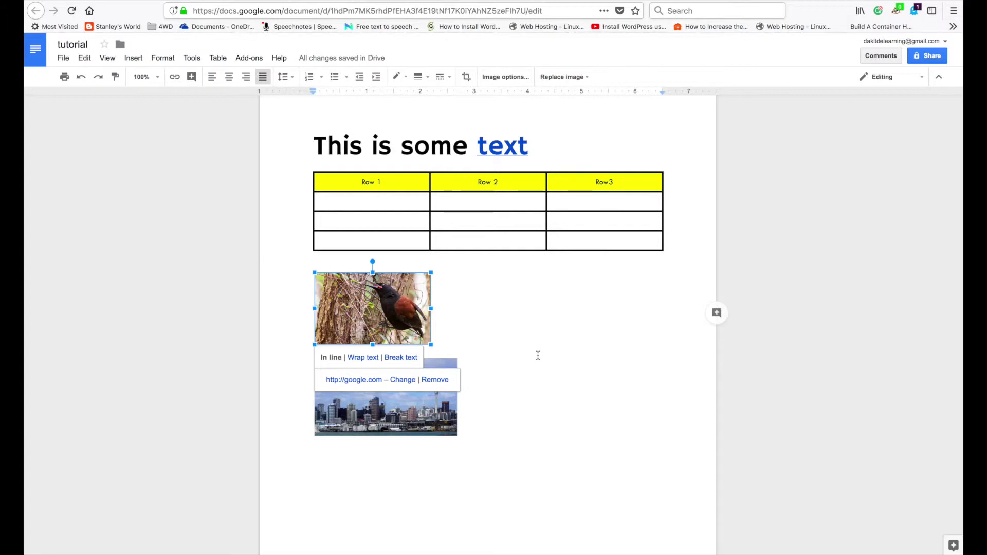
pyautogui.click(583, 336)
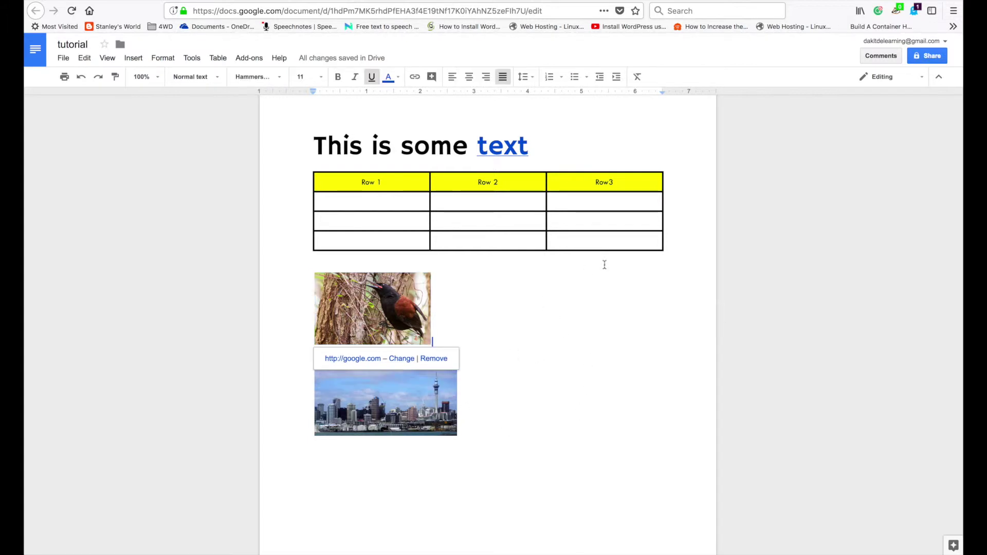
pyautogui.scroll(1, 414, 198)
pyautogui.scroll(-5, 420, 179)
pyautogui.scroll(5, 420, 180)
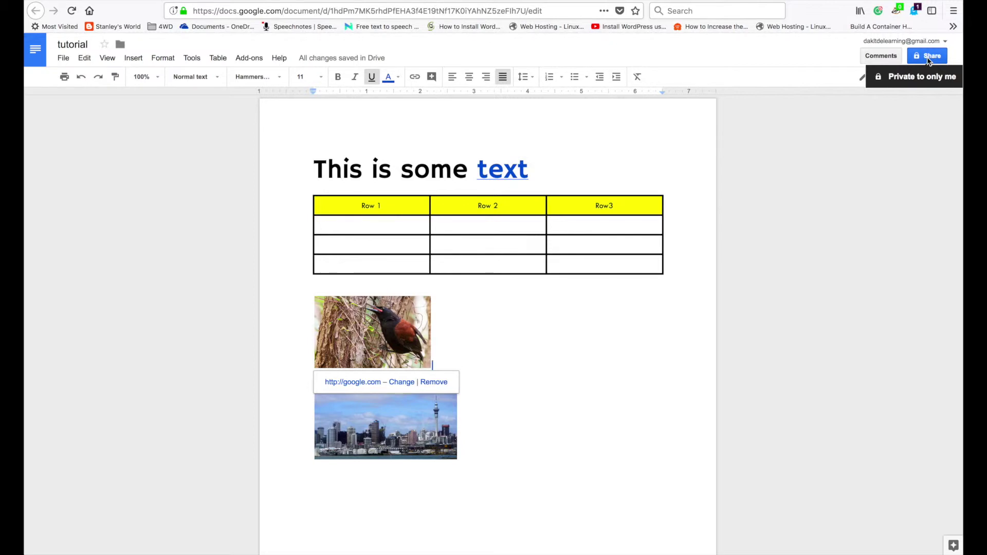
# Share the document with the collaborator's e-mail address, granting Can edit access
pyautogui.click(928, 59)
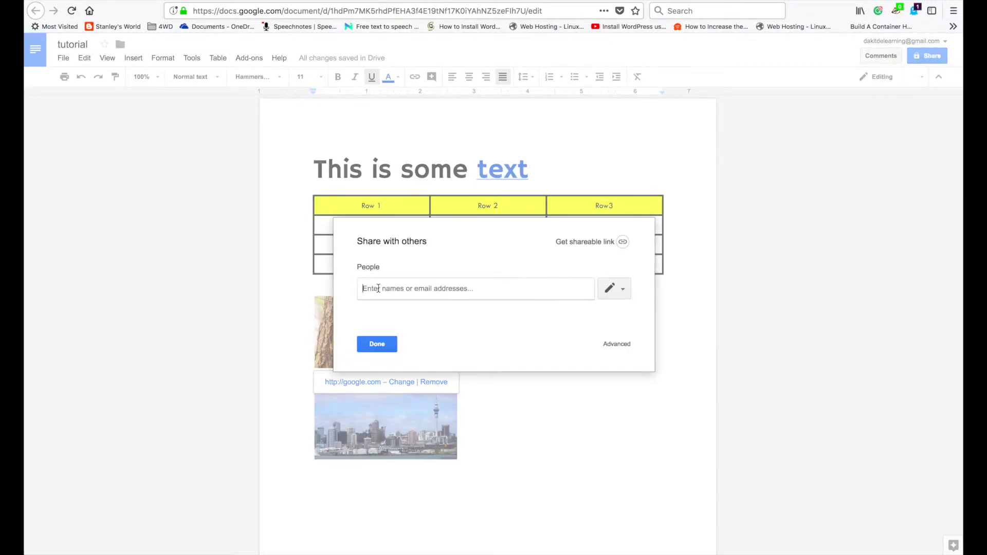
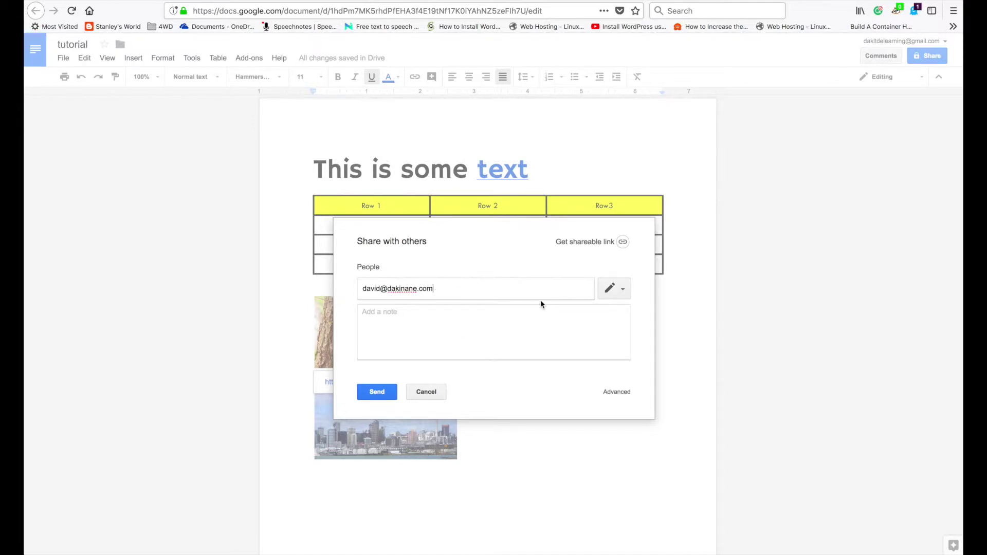
pyautogui.click(623, 291)
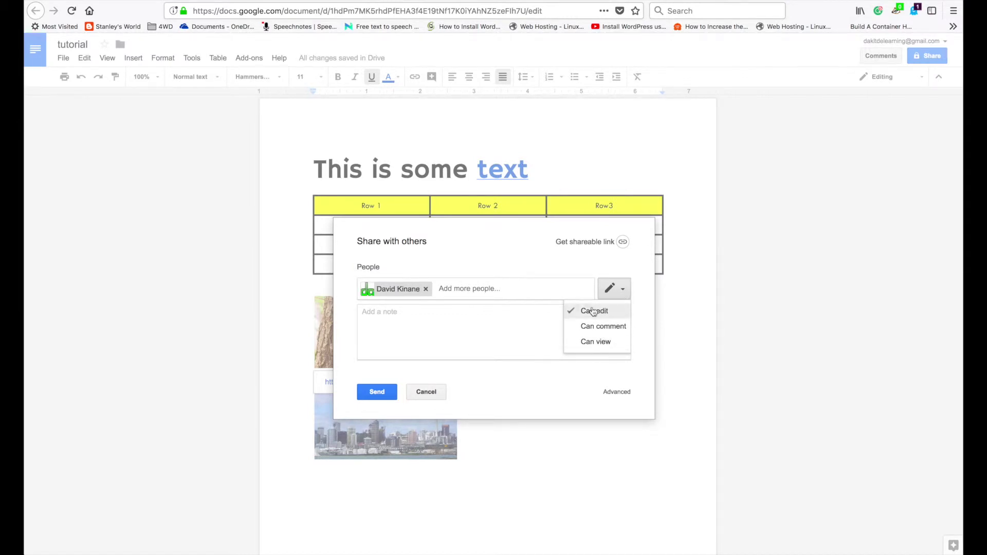
pyautogui.click(377, 394)
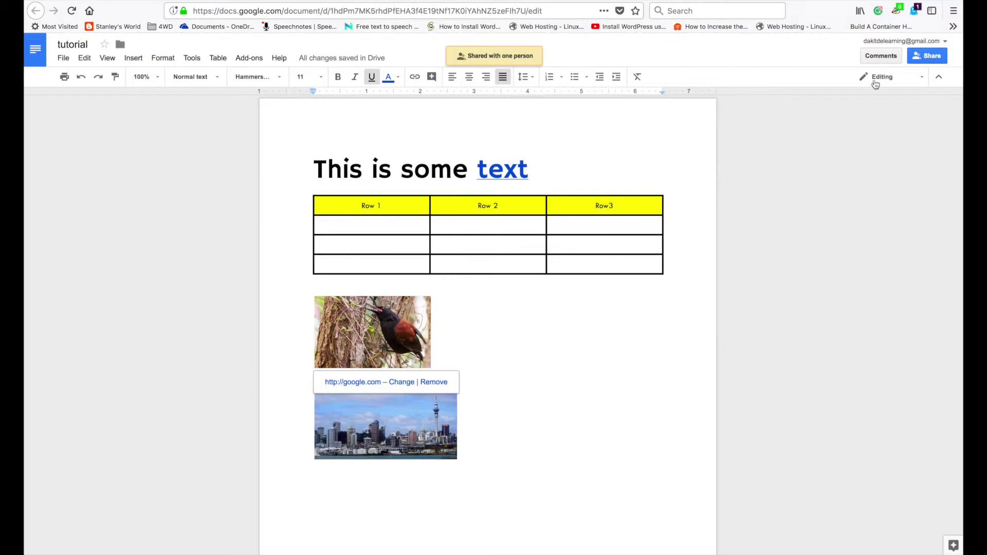
# Check the heading and bird image links, then select the whole heading 'This is some text'
pyautogui.click(579, 149)
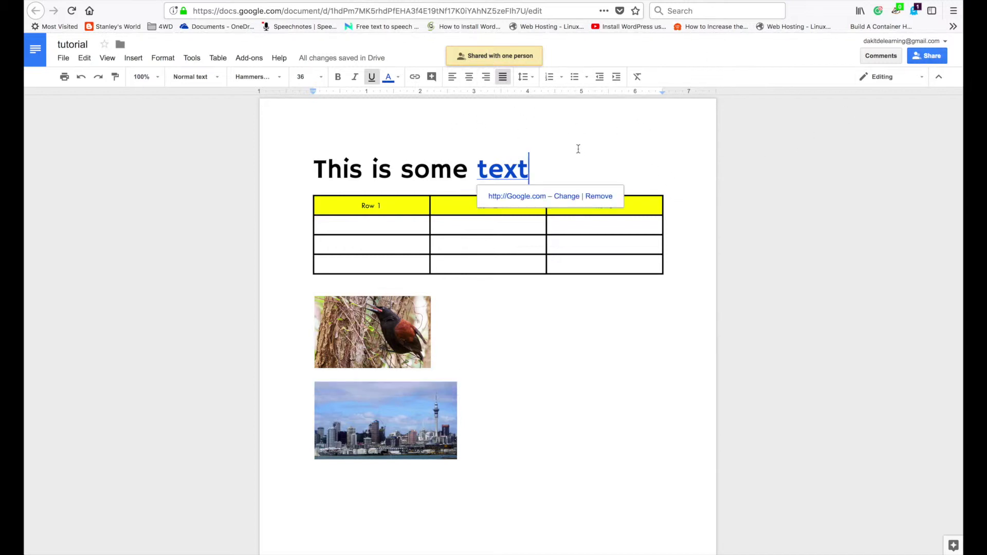
pyautogui.click(475, 304)
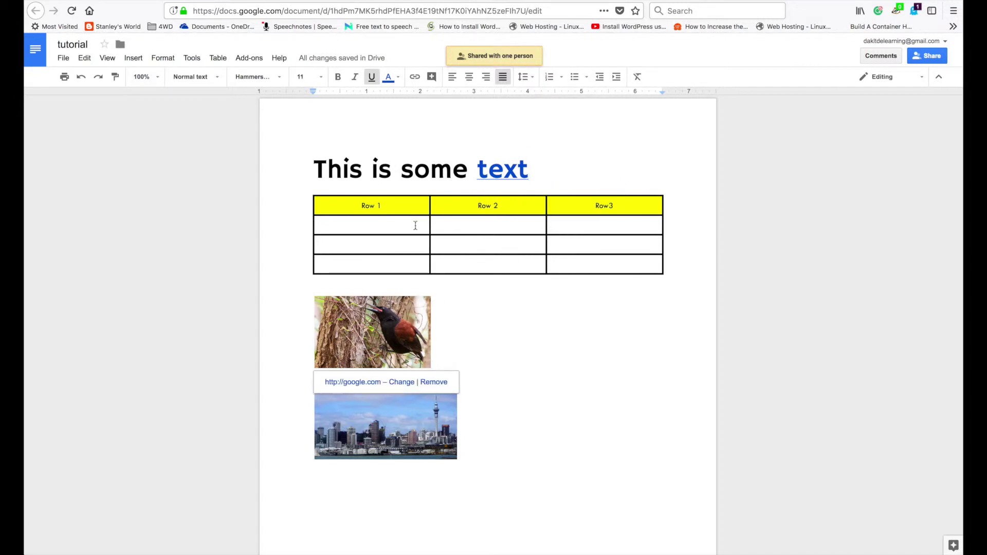
pyautogui.moveTo(537, 169); pyautogui.dragTo(468, 165)
pyautogui.click(618, 300)
pyautogui.moveTo(694, 226); pyautogui.dragTo(381, 226)
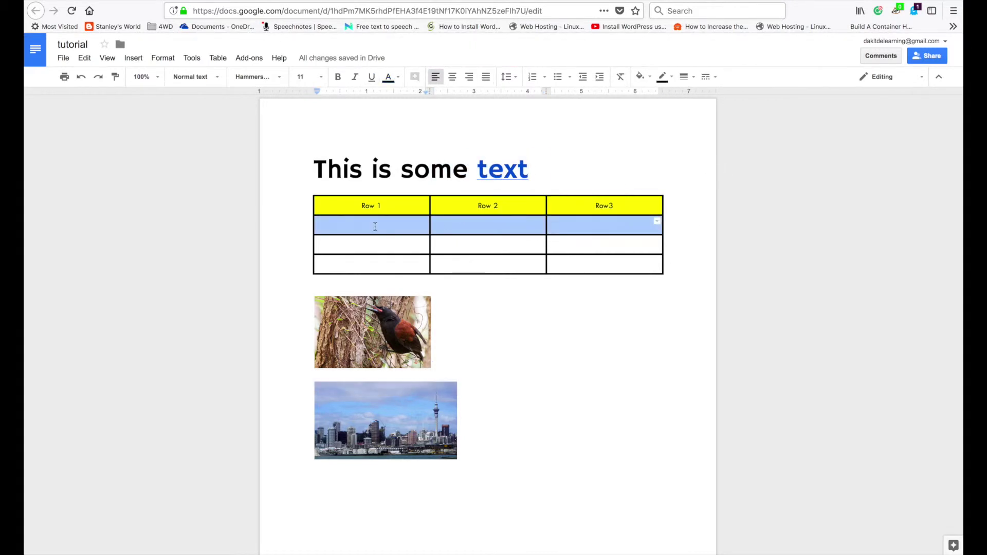
pyautogui.moveTo(544, 170); pyautogui.dragTo(314, 169)
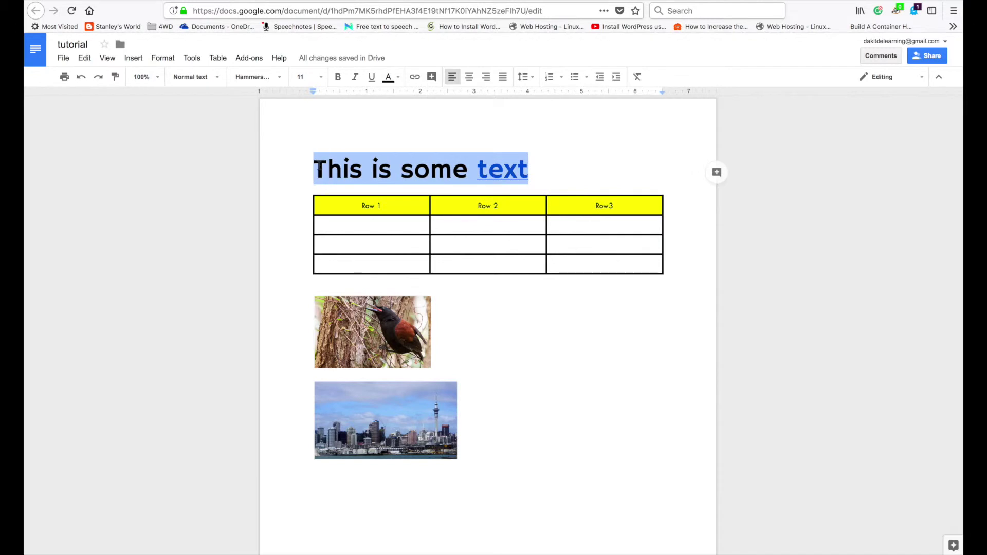
pyautogui.hotkey('ctrl', 'shift', 'j')
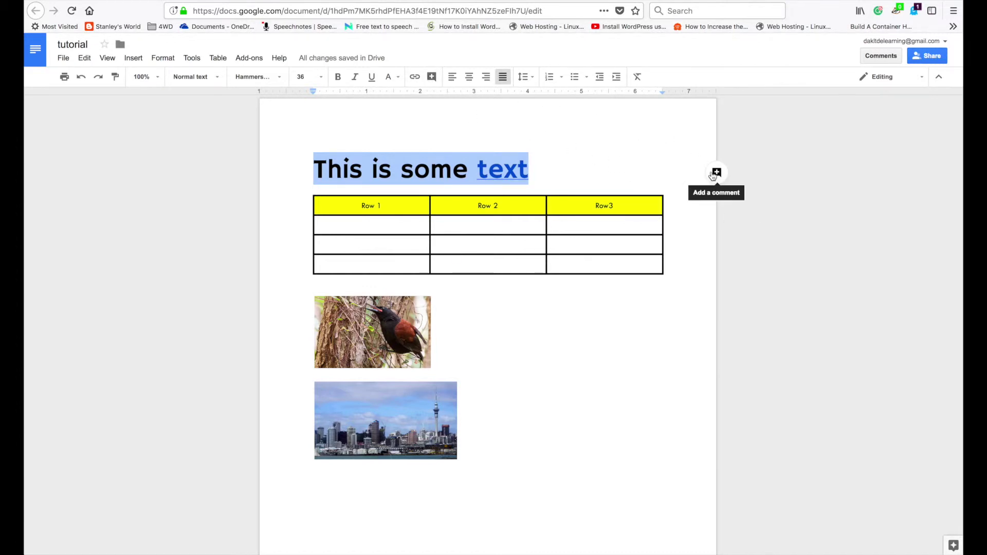
# Comment 'is this appropriate' on the selected heading
pyautogui.click(717, 172)
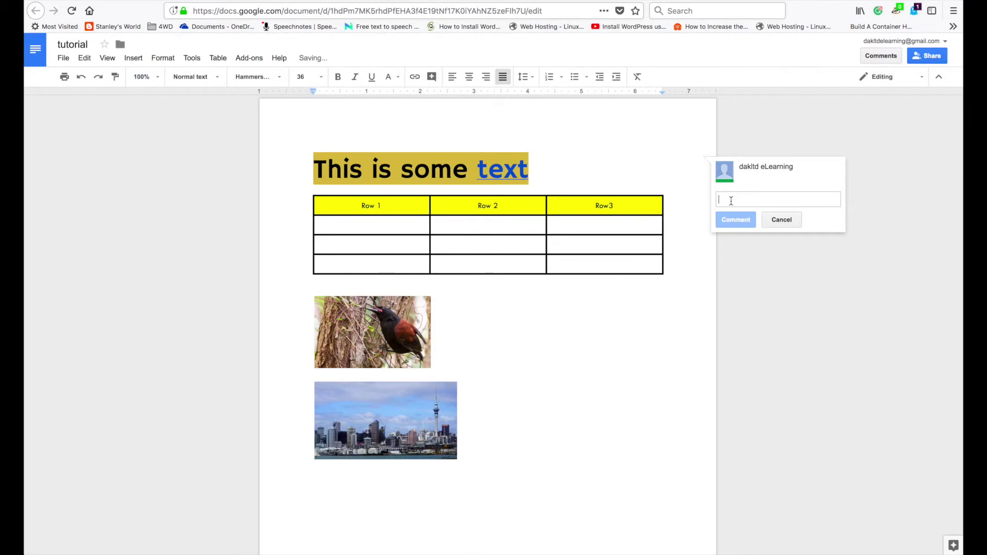
pyautogui.write('is this ')
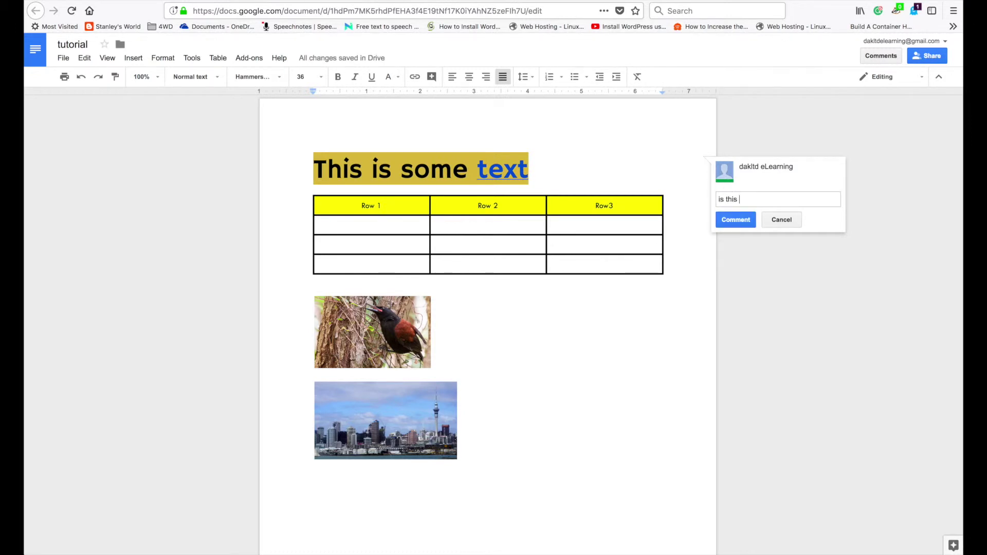
pyautogui.write('appropriate')
pyautogui.click(741, 222)
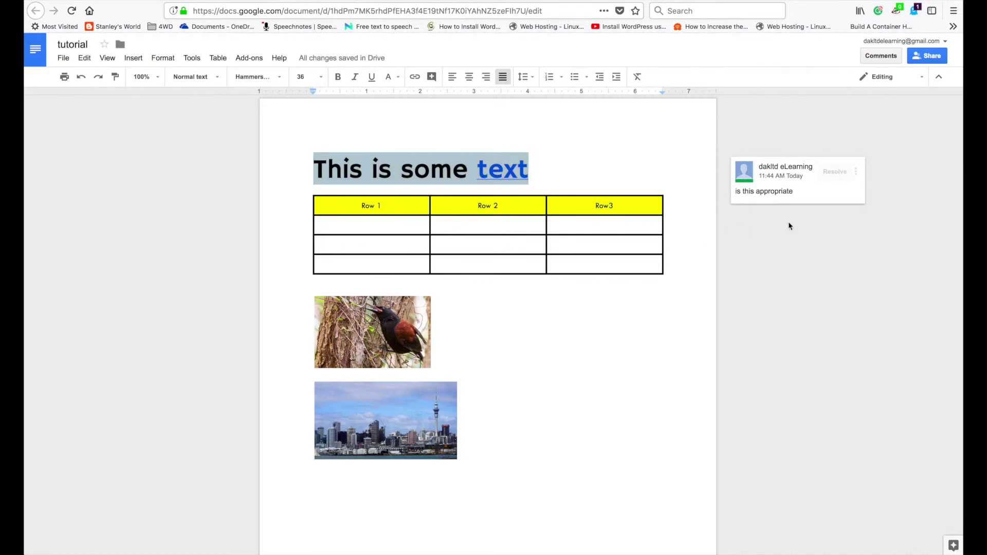
# Reply 'yes' to the comment, resolve the thread, and show the comment history
pyautogui.click(813, 193)
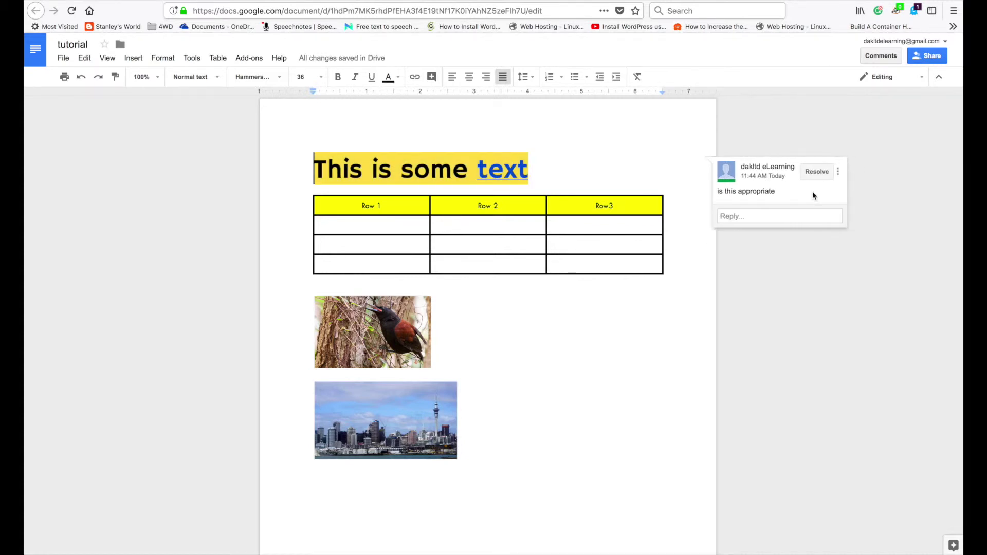
pyautogui.click(746, 217)
pyautogui.write('yes')
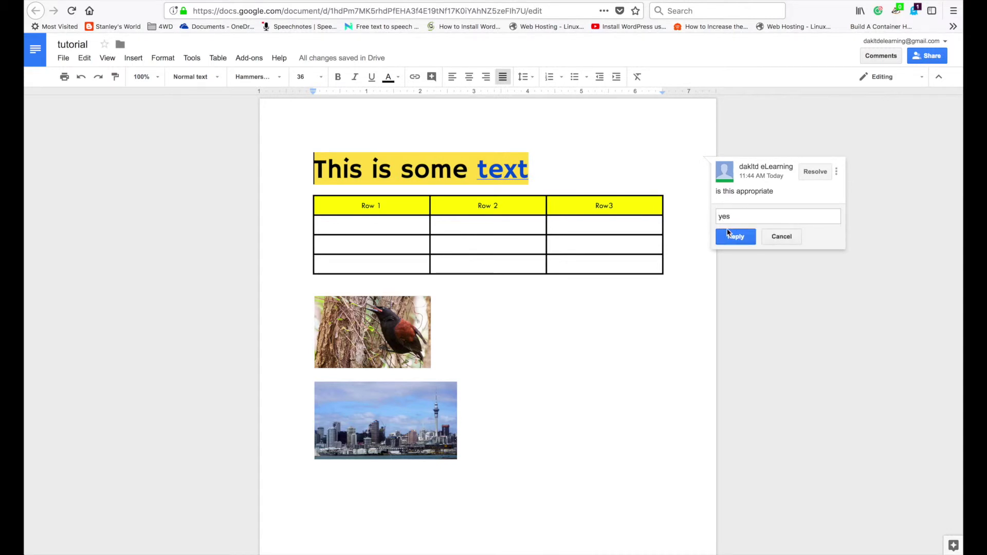
pyautogui.click(735, 236)
pyautogui.click(748, 297)
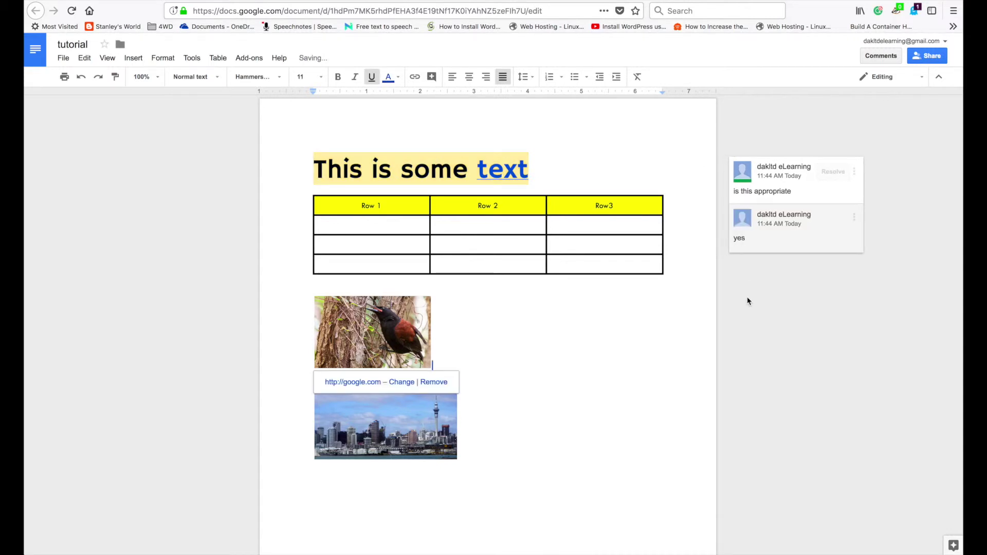
pyautogui.click(833, 174)
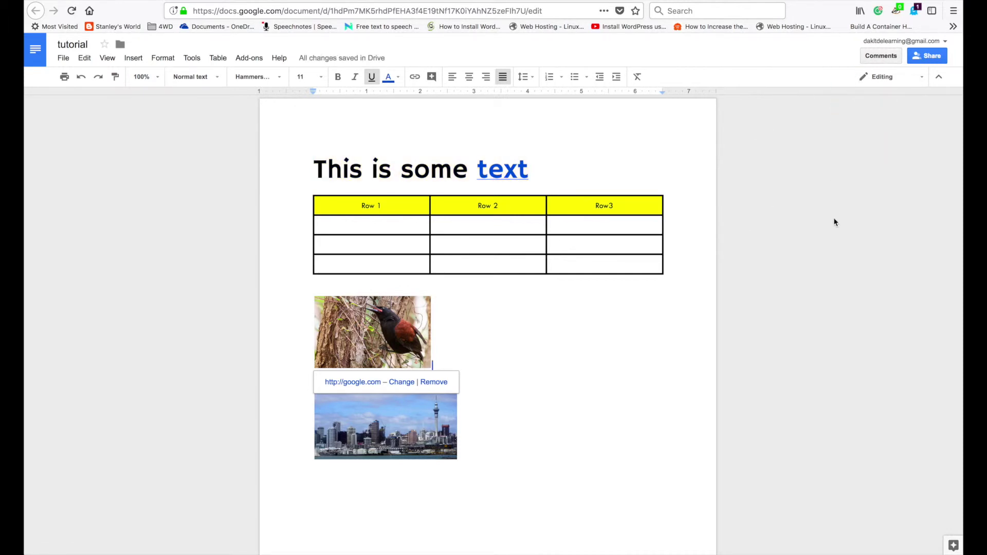
pyautogui.click(878, 56)
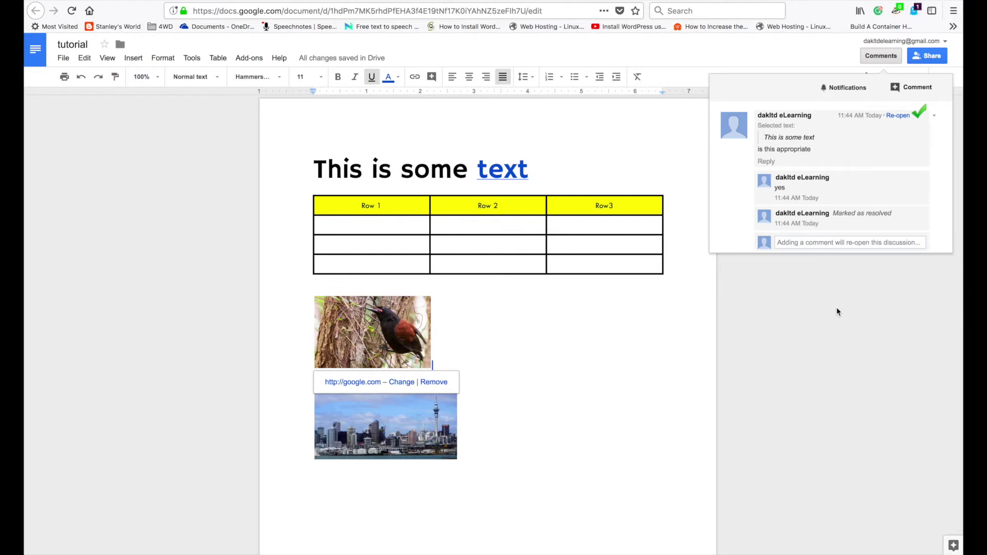
# Close the comments panel and show the Editing, Suggesting and Viewing mode menu
pyautogui.click(836, 309)
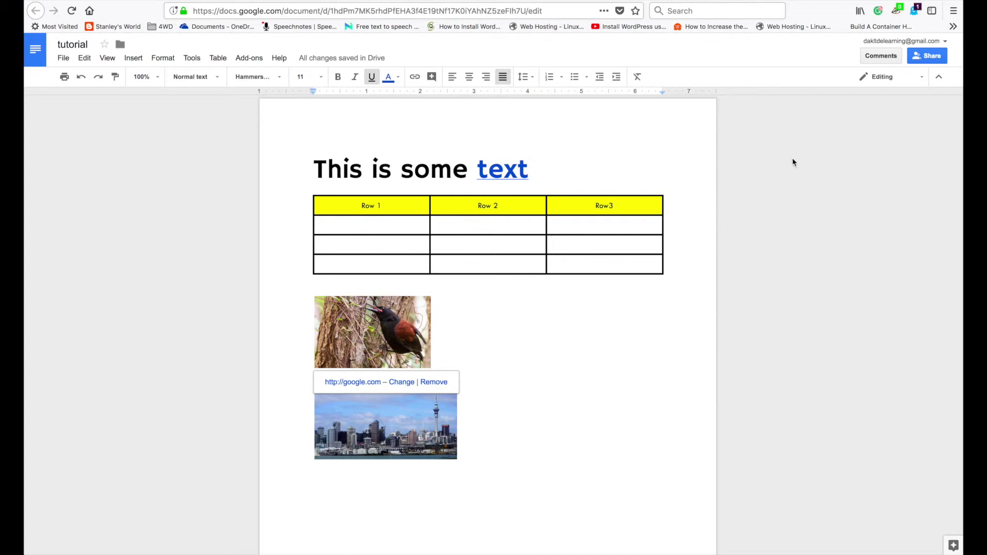
pyautogui.click(922, 82)
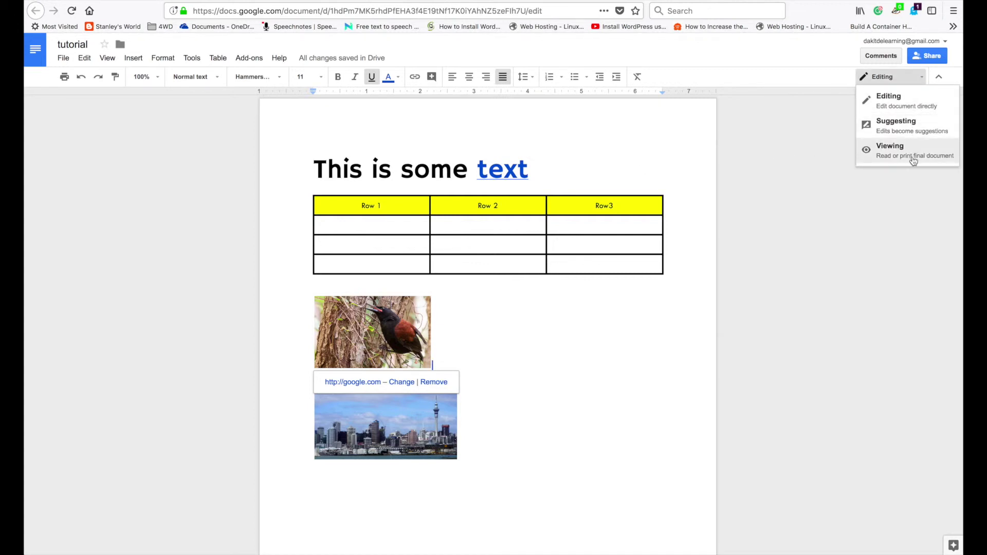
# In Suggesting mode, propose 'I think that we should add some titles to the images.' below the city image
pyautogui.click(898, 128)
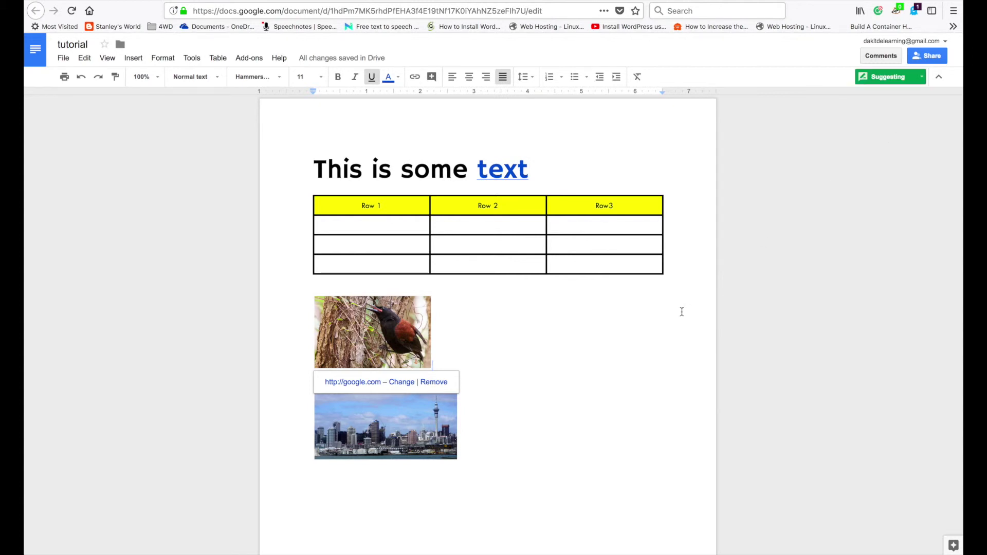
pyautogui.scroll(-3, 625, 377)
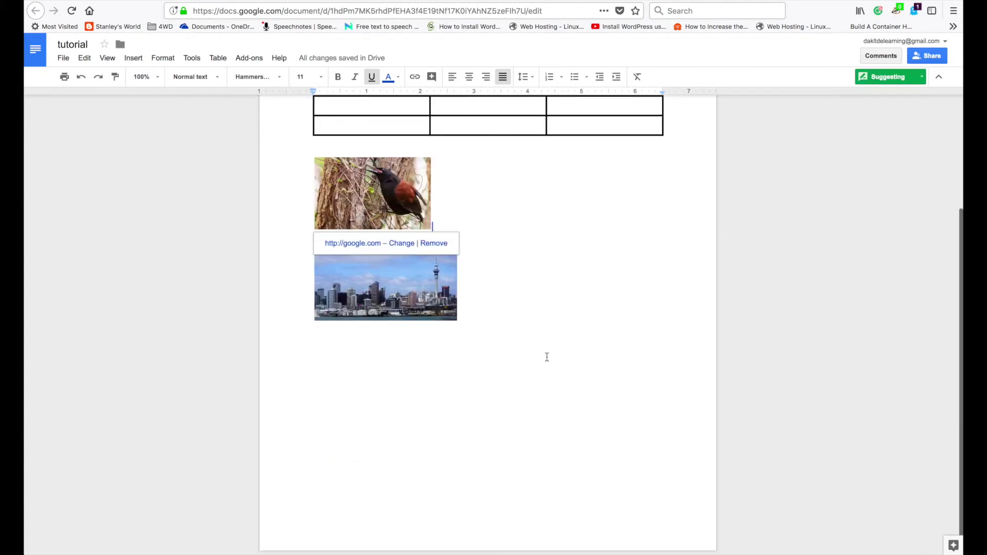
pyautogui.click(465, 316)
pyautogui.press('Return')
pyautogui.press('Return')
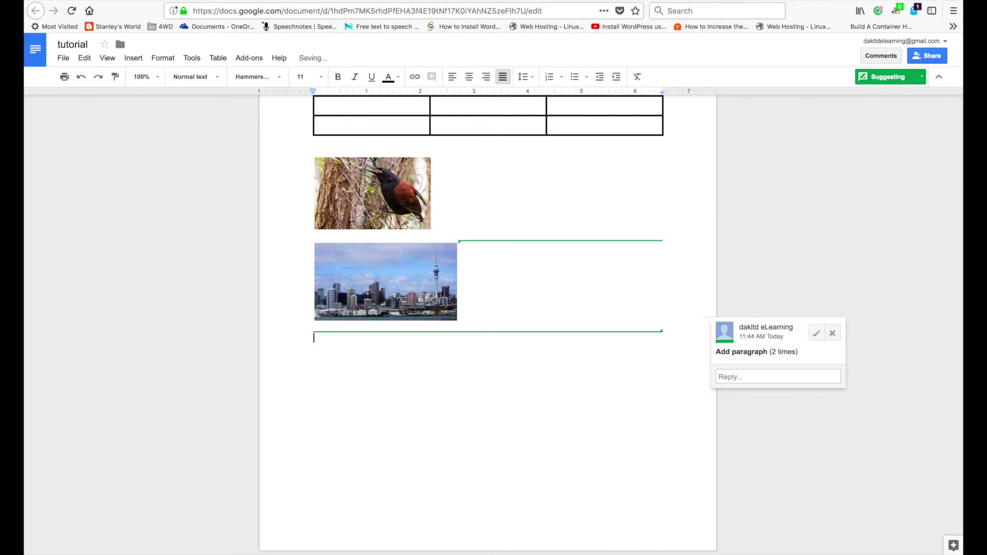
pyautogui.write('I t')
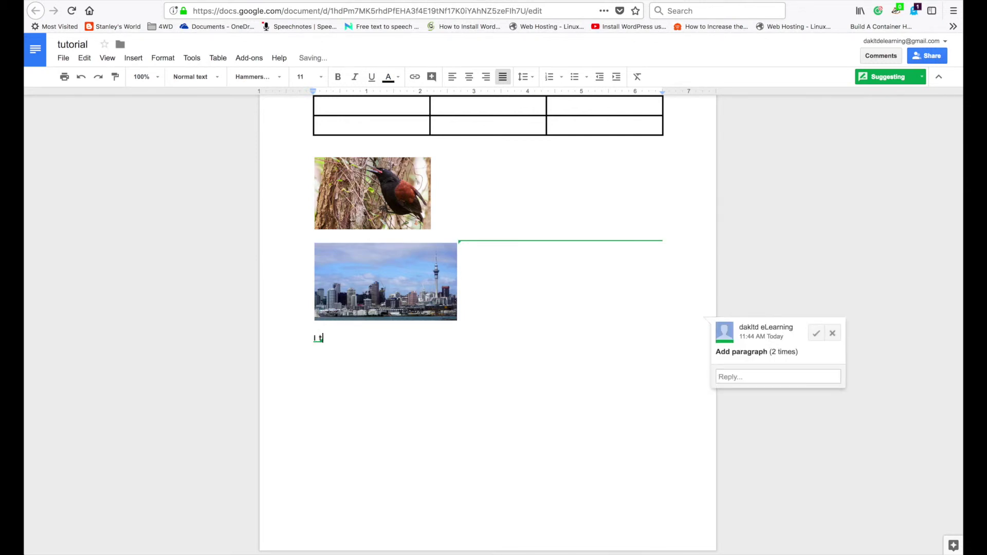
pyautogui.write('hink that we should add some titles to the images.')
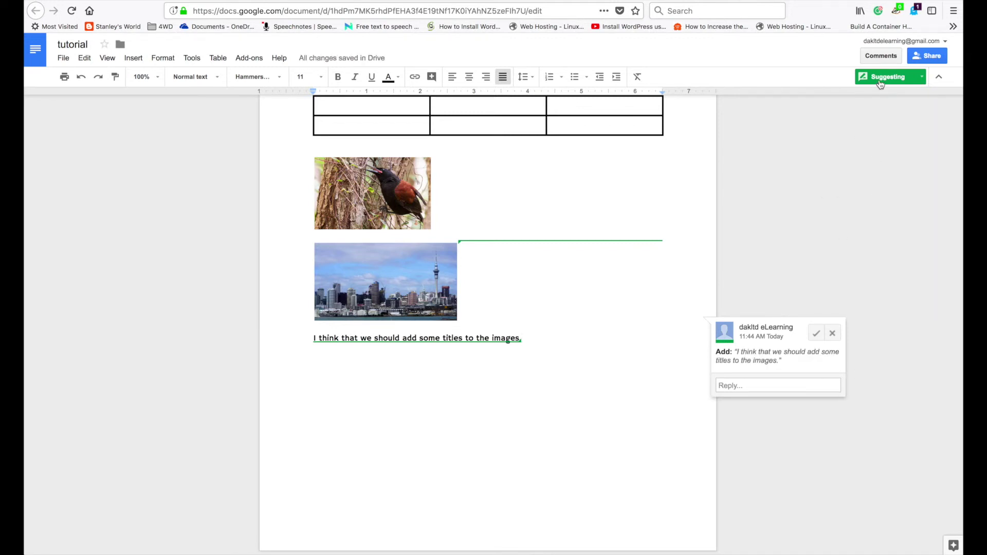
pyautogui.click(515, 375)
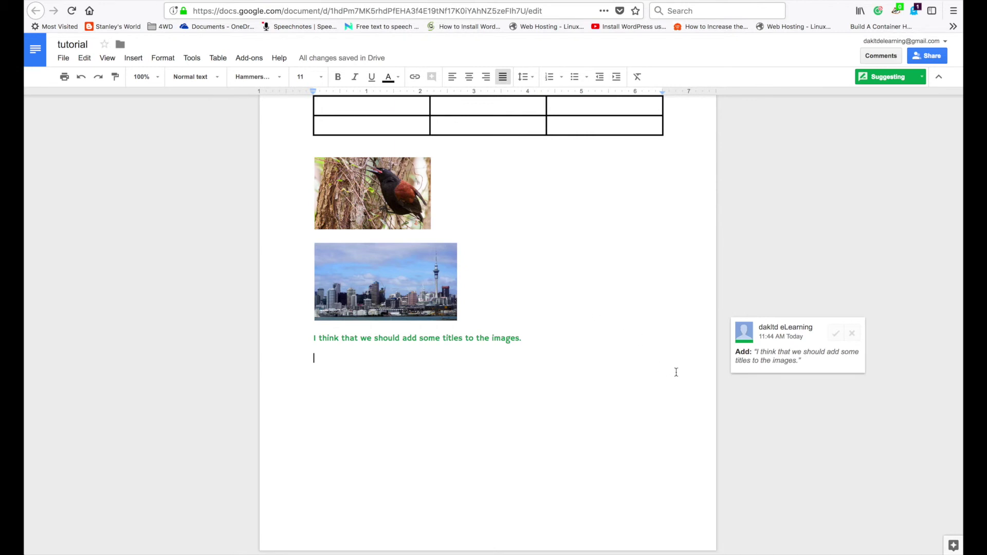
pyautogui.scroll(3, 622, 205)
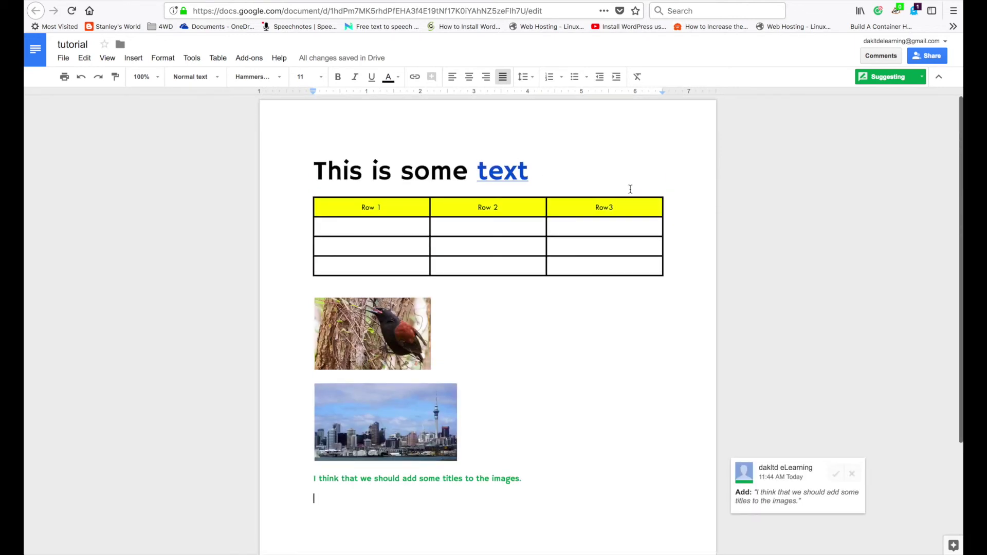
pyautogui.moveTo(535, 173); pyautogui.dragTo(313, 172)
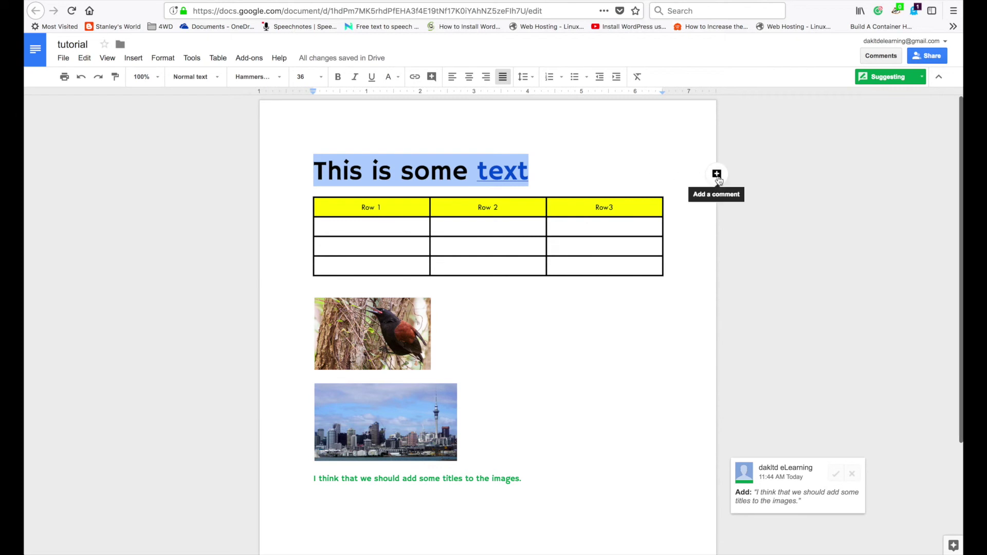
pyautogui.scroll(-3, 575, 398)
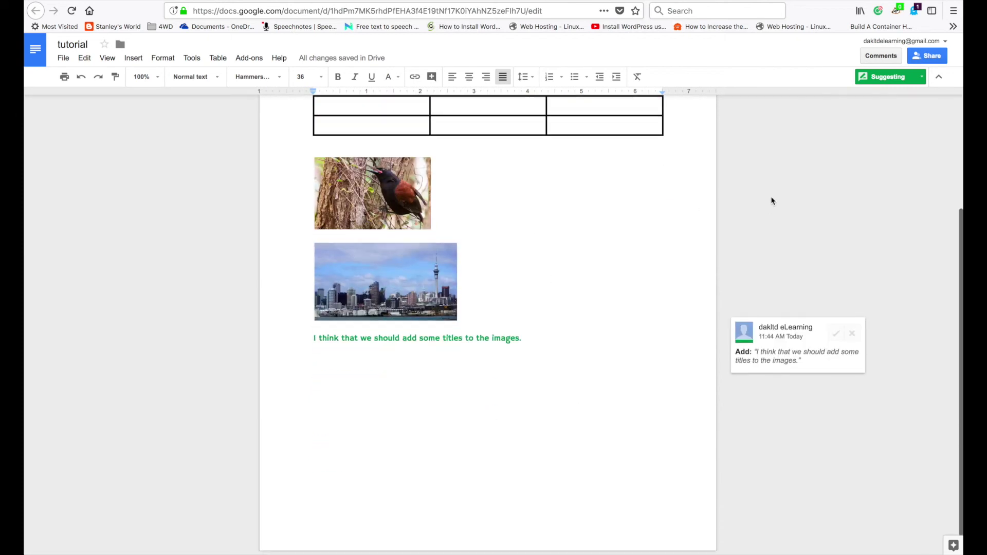
pyautogui.scroll(3, 774, 202)
pyautogui.click(922, 78)
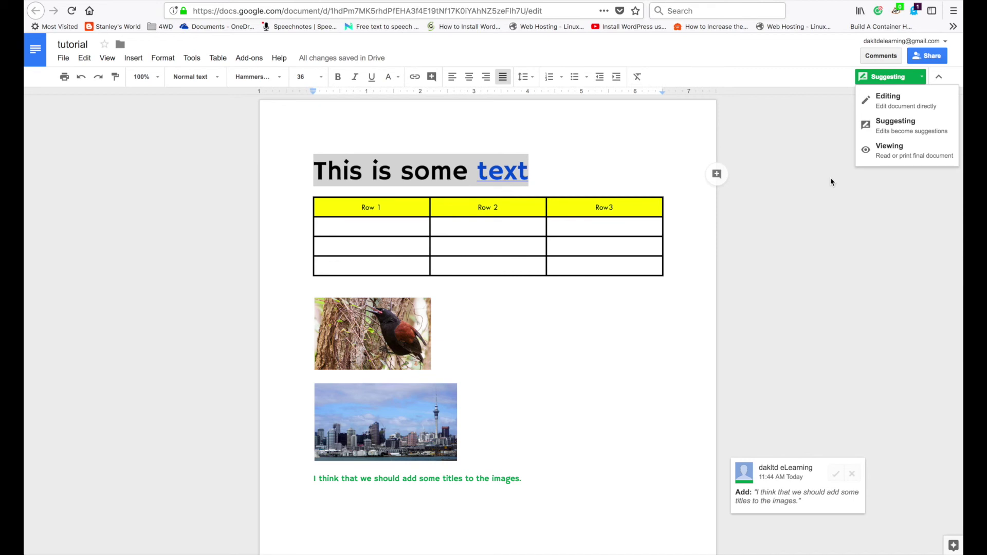
pyautogui.click(250, 60)
pyautogui.click(184, 139)
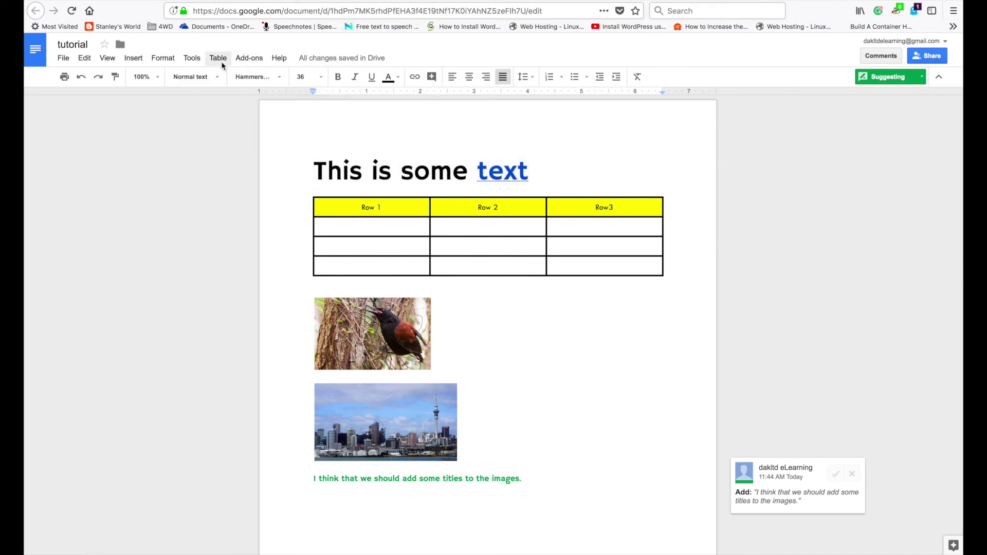
pyautogui.click(192, 59)
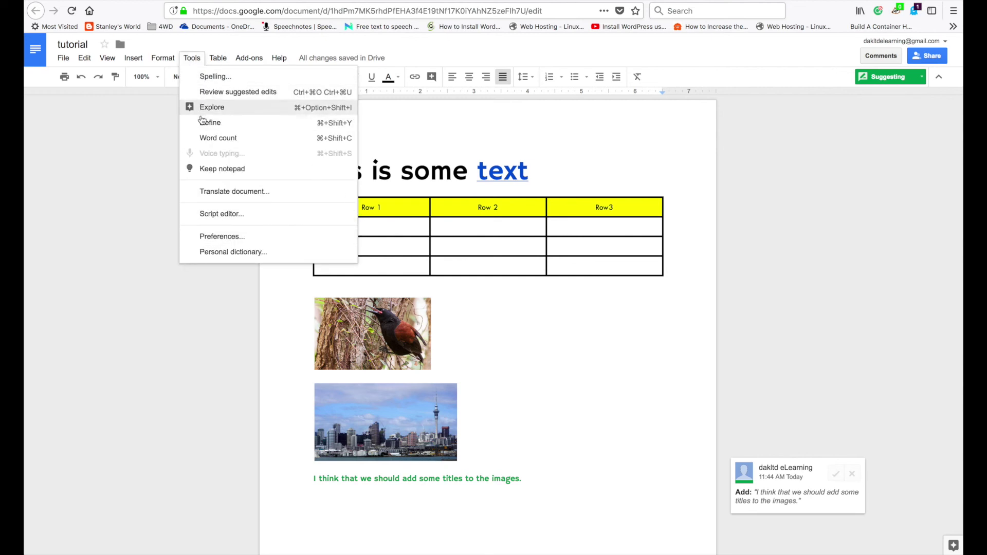
pyautogui.click(130, 160)
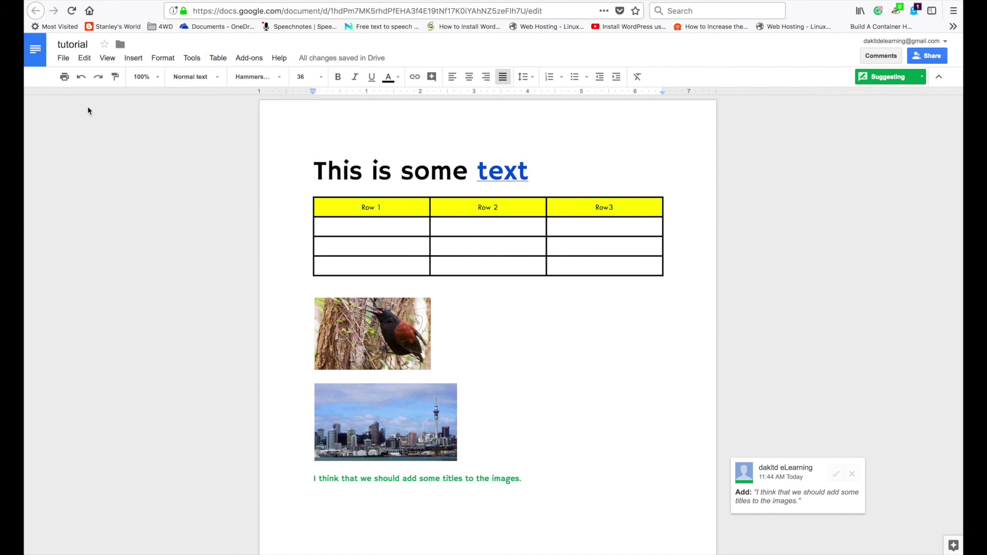
pyautogui.click(120, 45)
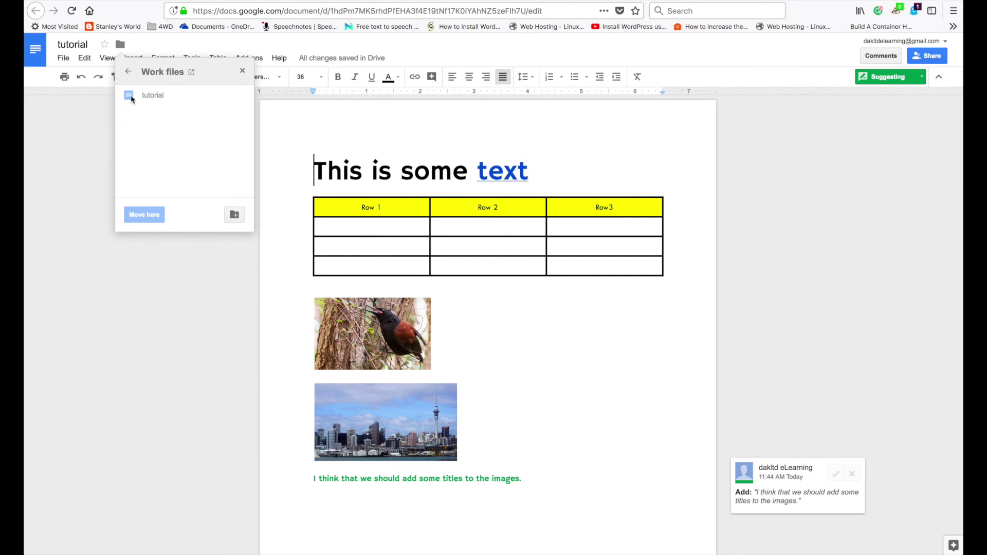
pyautogui.click(147, 280)
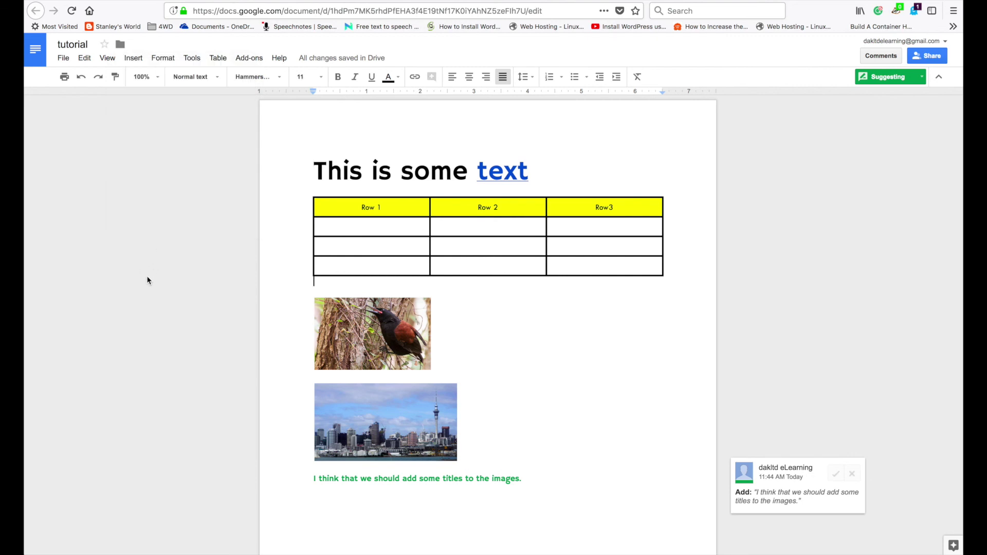